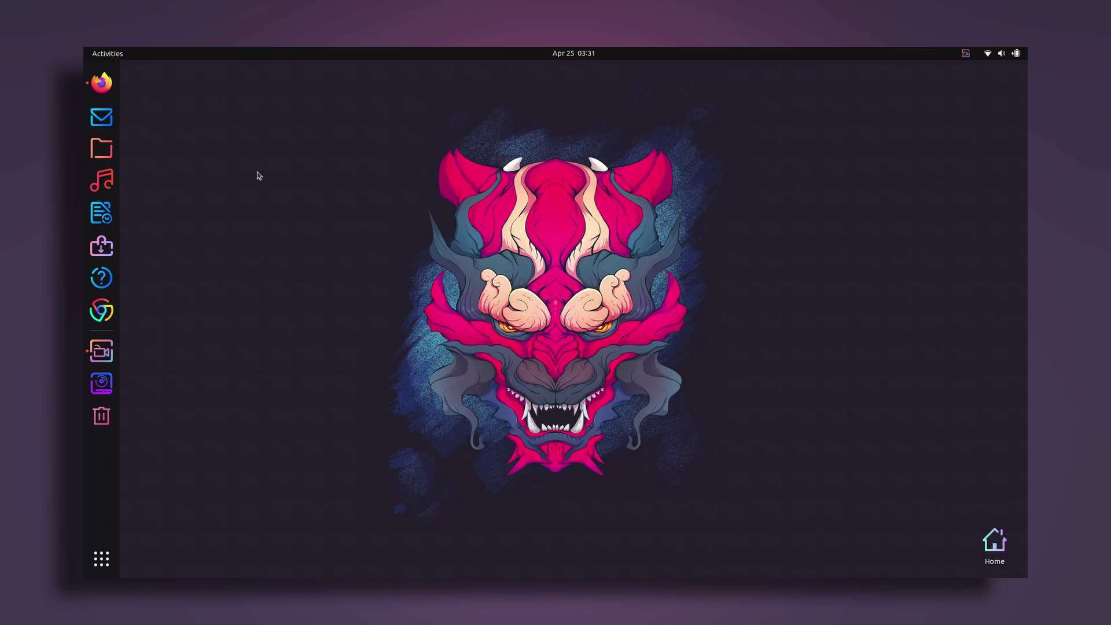
Step: Bring Firefox's Sweet theme page forward and list its 10 downloadable files, e.g. Sweet-Dark-v40.tar.xz
{"action": "left_click", "coordinate": [103, 85]}
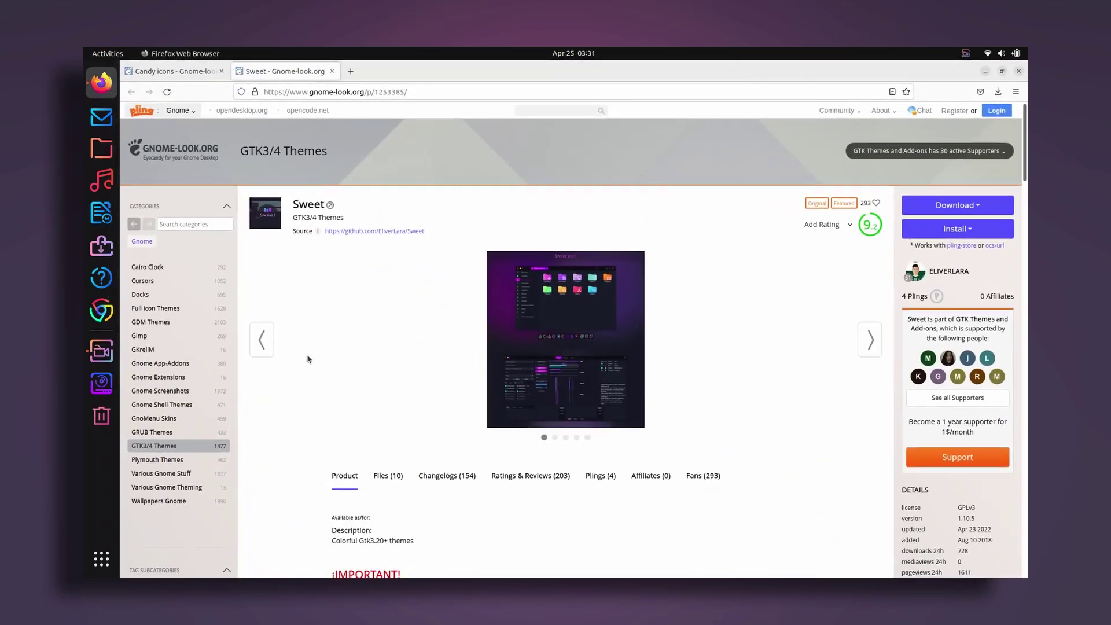
{"action": "scroll", "coordinate": [307, 356], "scroll_direction": "down", "scroll_amount": 2}
{"action": "scroll", "coordinate": [307, 355], "scroll_direction": "up", "scroll_amount": 2}
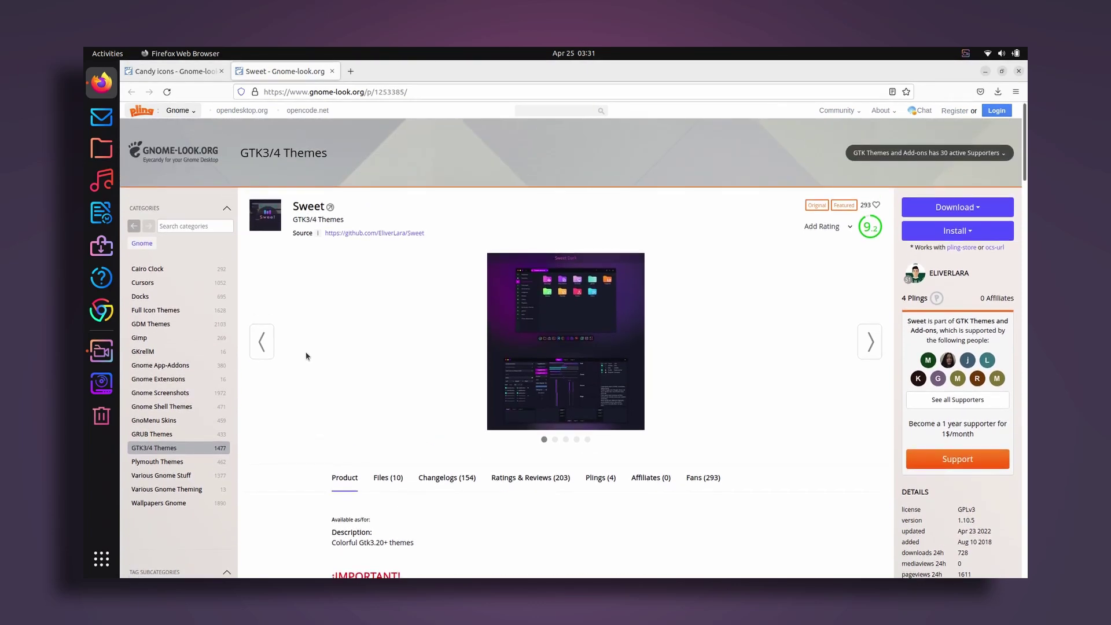
{"action": "scroll", "coordinate": [307, 355], "scroll_direction": "down", "scroll_amount": 2}
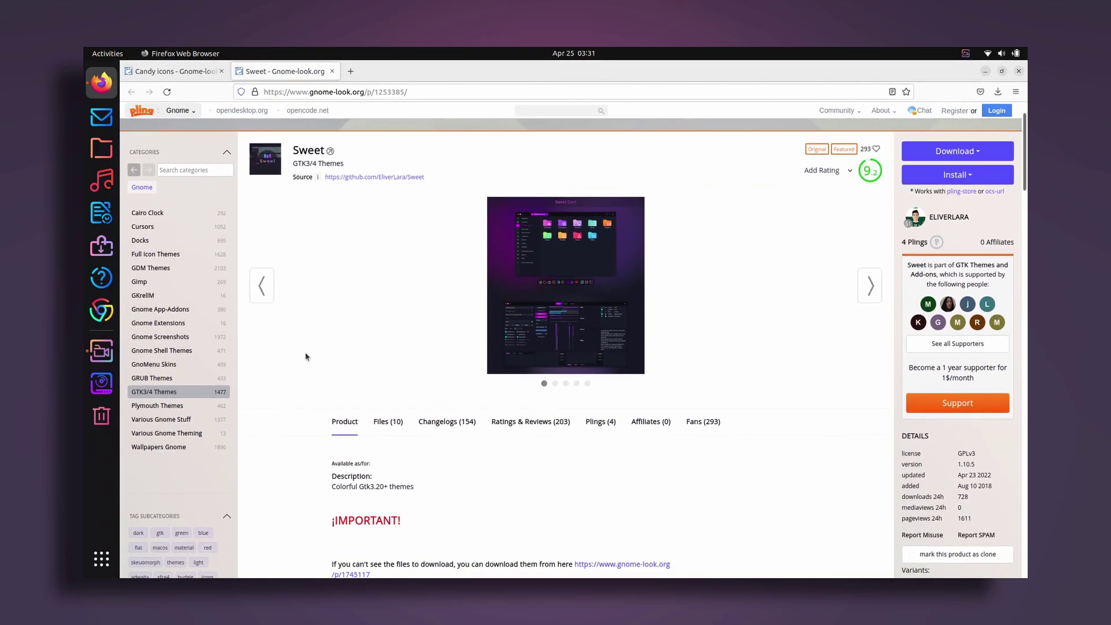
{"action": "scroll", "coordinate": [306, 357], "scroll_direction": "up", "scroll_amount": 2}
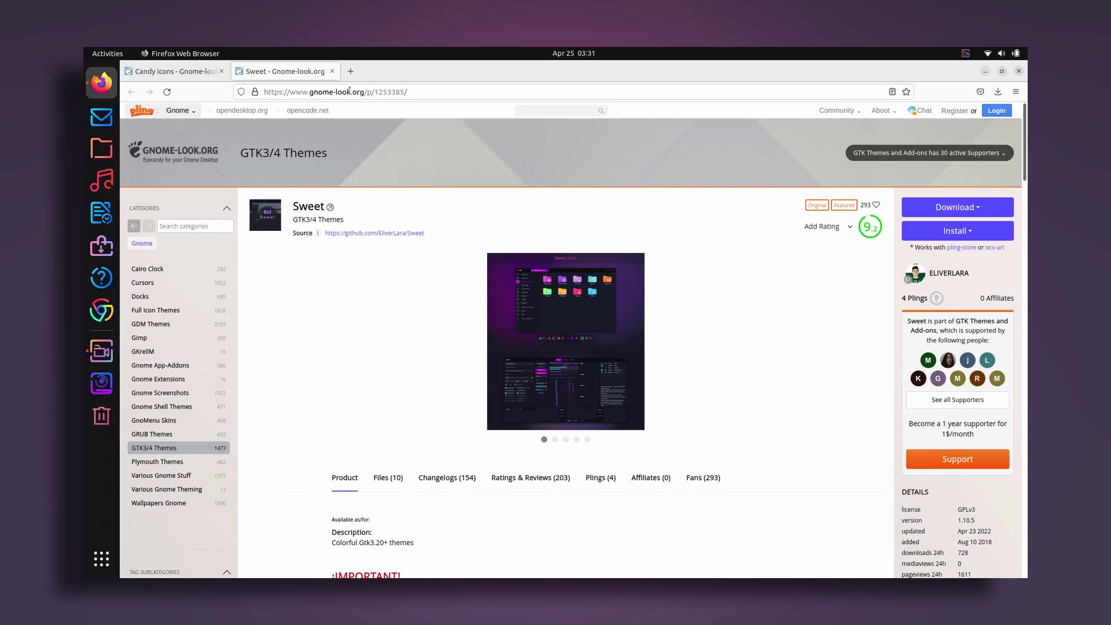
{"action": "scroll", "coordinate": [276, 251], "scroll_direction": "down", "scroll_amount": 2}
{"action": "left_click", "coordinate": [384, 422]}
{"action": "scroll", "coordinate": [323, 321], "scroll_direction": "up", "scroll_amount": 2}
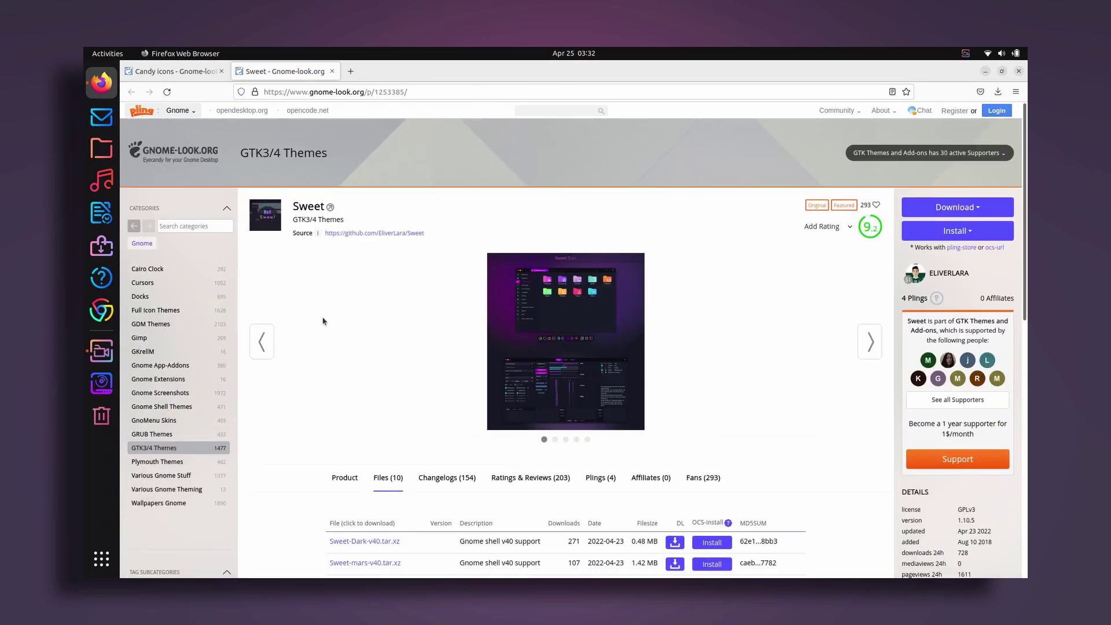
{"action": "scroll", "coordinate": [298, 373], "scroll_direction": "down", "scroll_amount": 5}
{"action": "scroll", "coordinate": [313, 405], "scroll_direction": "up", "scroll_amount": 3}
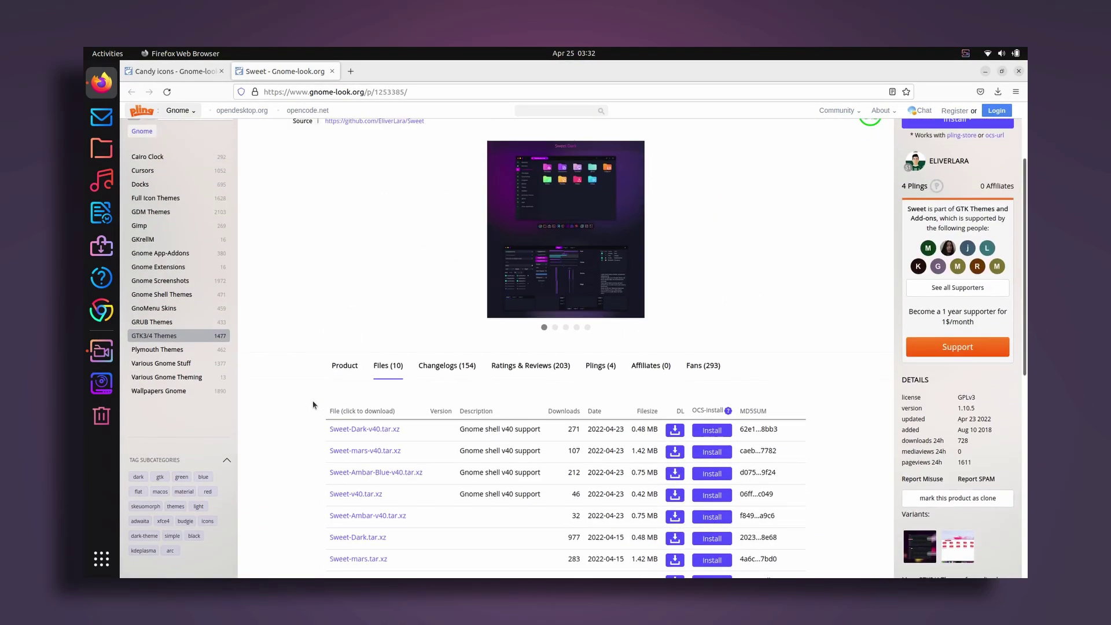
{"action": "scroll", "coordinate": [313, 405], "scroll_direction": "down", "scroll_amount": 2}
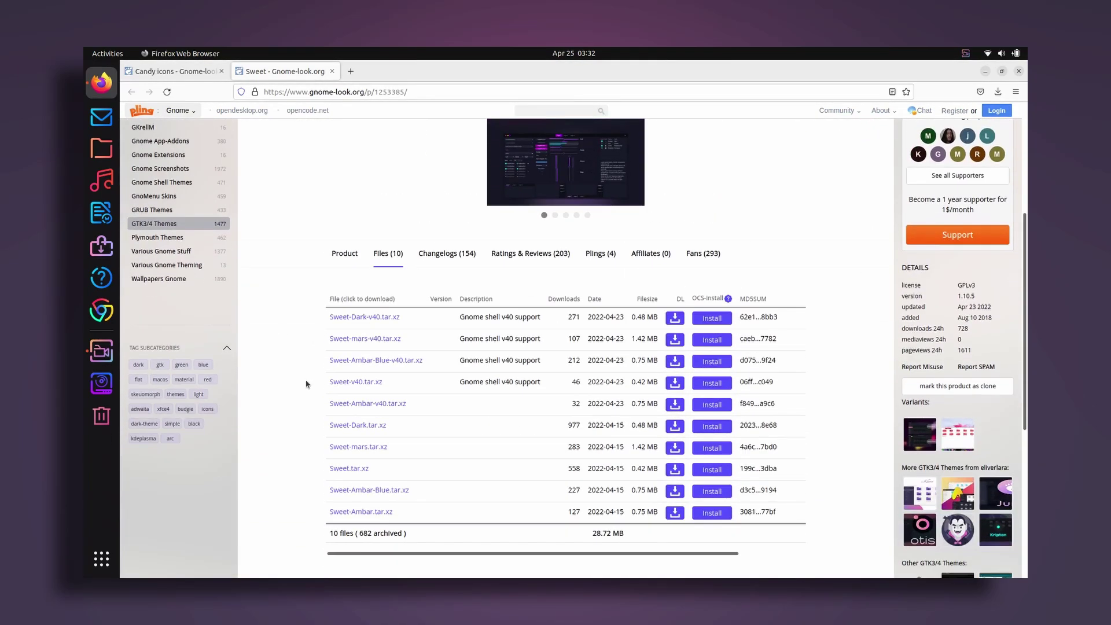
Step: Download the Sweet-mars.tar.xz archive (1.42 MB), then minimize Firefox to show the desktop
{"action": "left_click", "coordinate": [373, 451]}
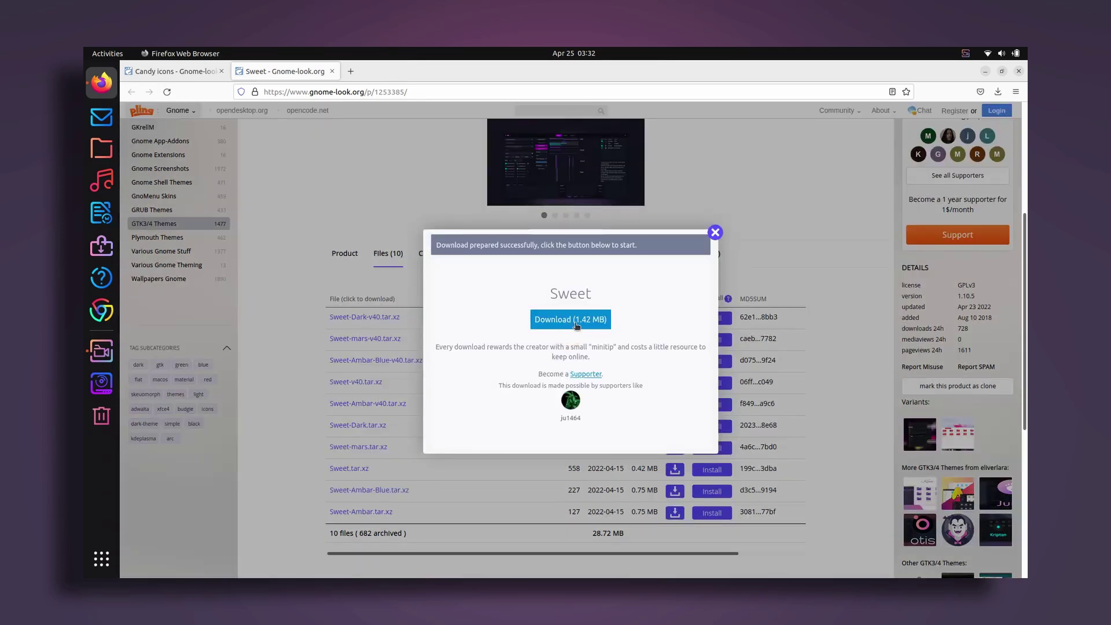
{"action": "left_click", "coordinate": [713, 230]}
{"action": "scroll", "coordinate": [295, 405], "scroll_direction": "up", "scroll_amount": 3}
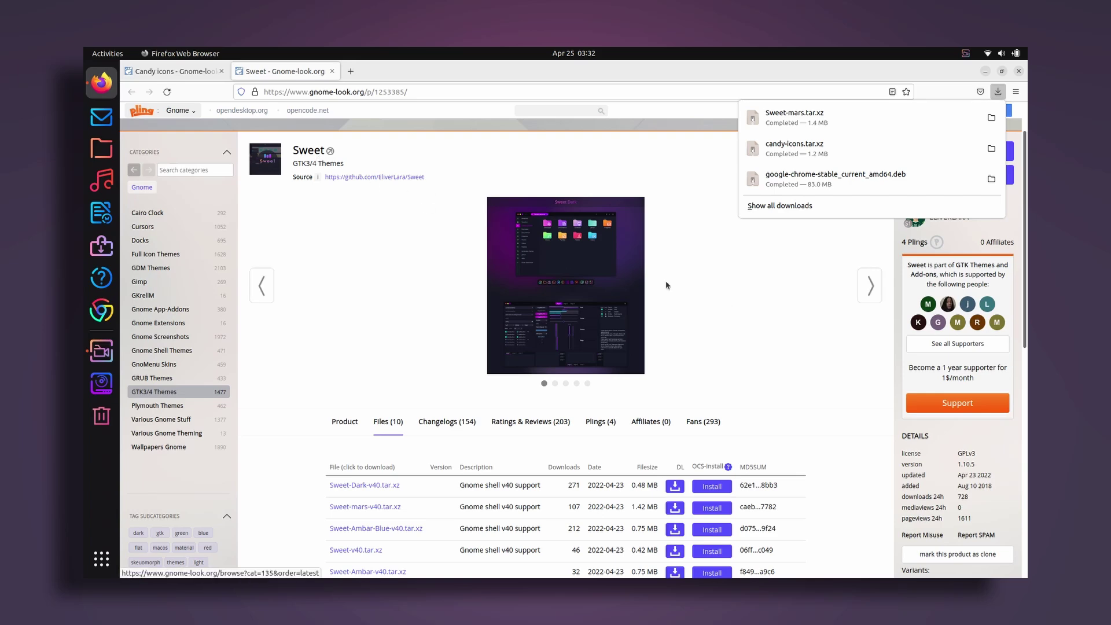
{"action": "scroll", "coordinate": [666, 285], "scroll_direction": "down", "scroll_amount": 3}
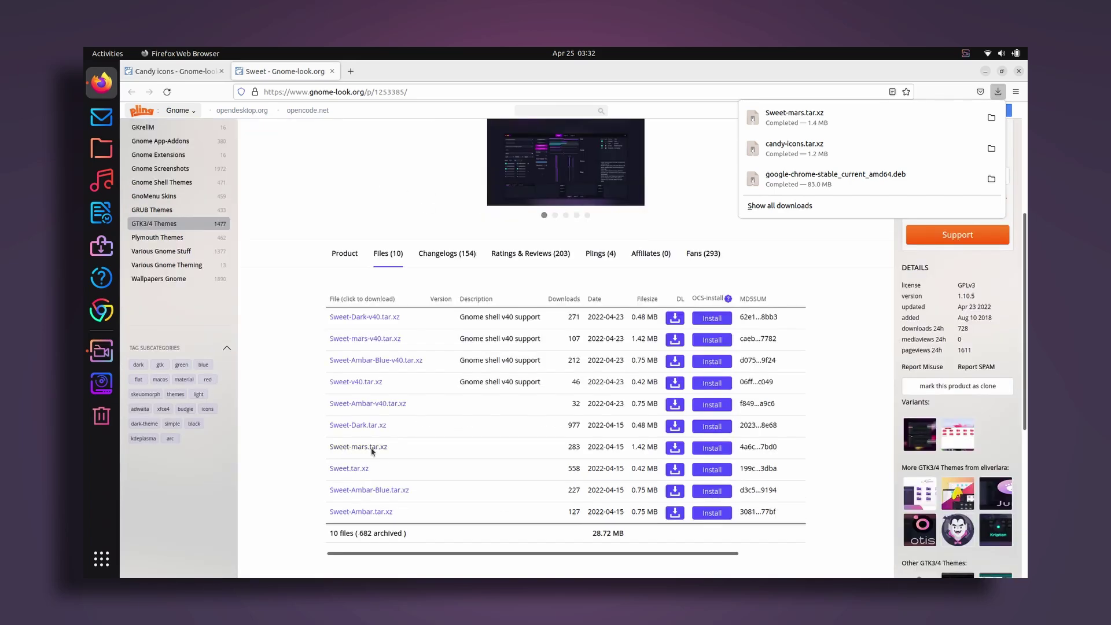
{"action": "scroll", "coordinate": [720, 307], "scroll_direction": "up", "scroll_amount": 4}
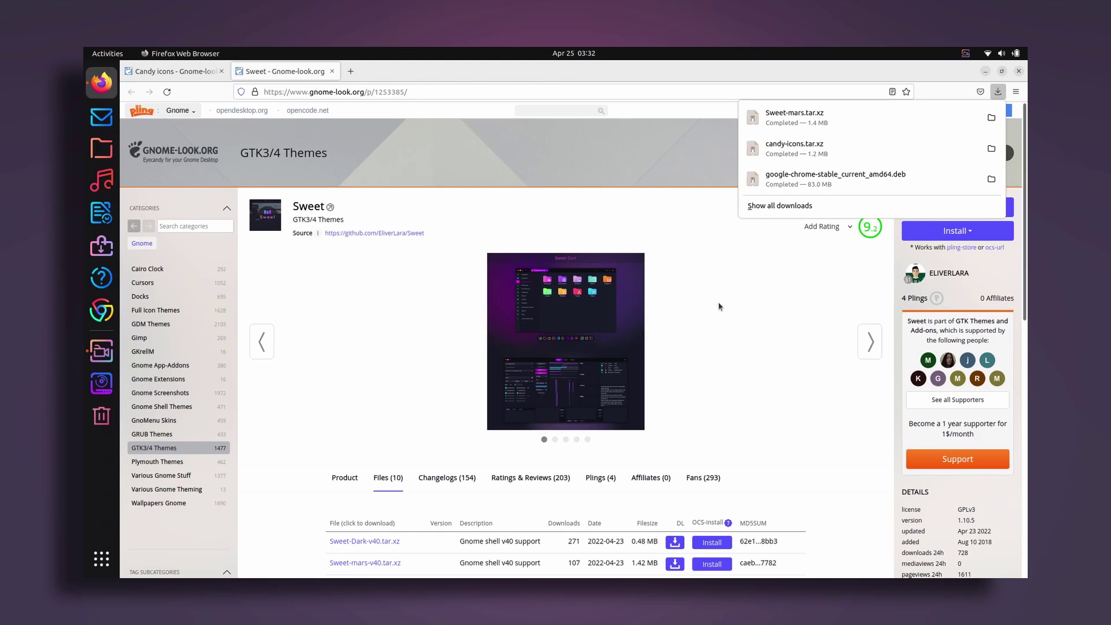
{"action": "scroll", "coordinate": [718, 305], "scroll_direction": "down", "scroll_amount": 1}
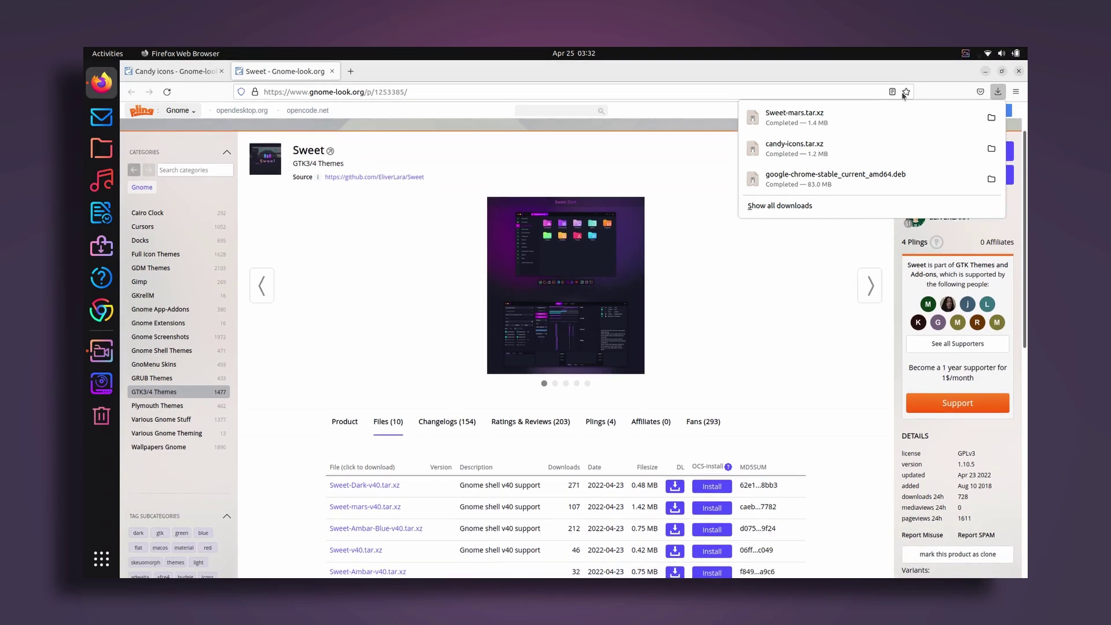
{"action": "left_click", "coordinate": [985, 70]}
Step: Open Files from the dock, centre its window and navigate to the Downloads folder
{"action": "left_click", "coordinate": [101, 149]}
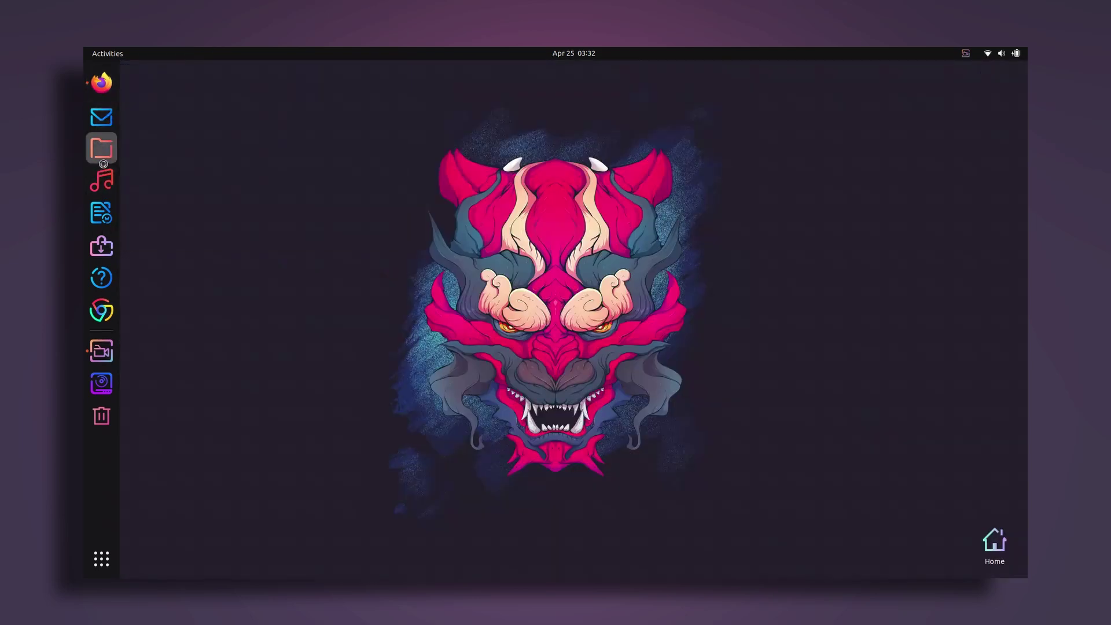
{"action": "left_click_drag", "start_coordinate": [440, 151], "coordinate": [611, 213]}
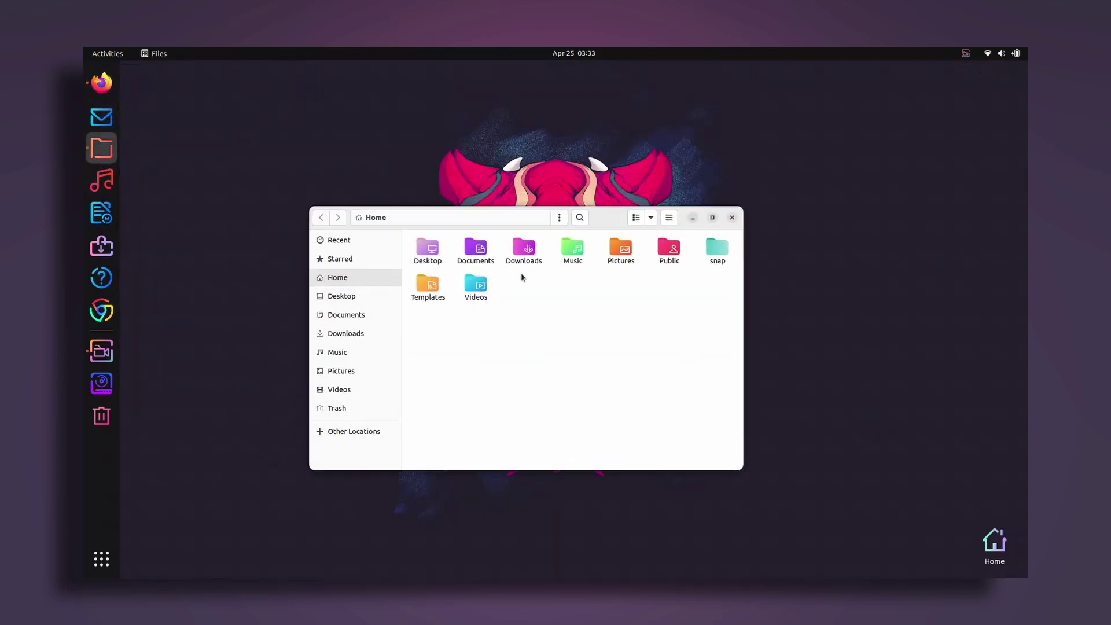
{"action": "double_click", "coordinate": [523, 251]}
{"action": "left_click", "coordinate": [321, 218]}
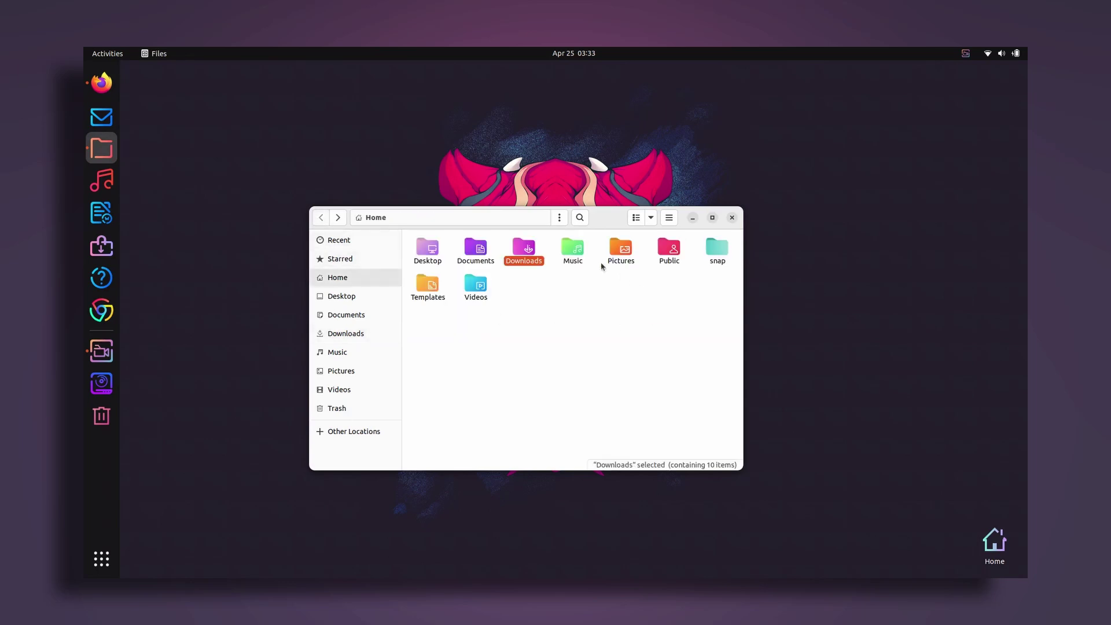
{"action": "left_click", "coordinate": [509, 370]}
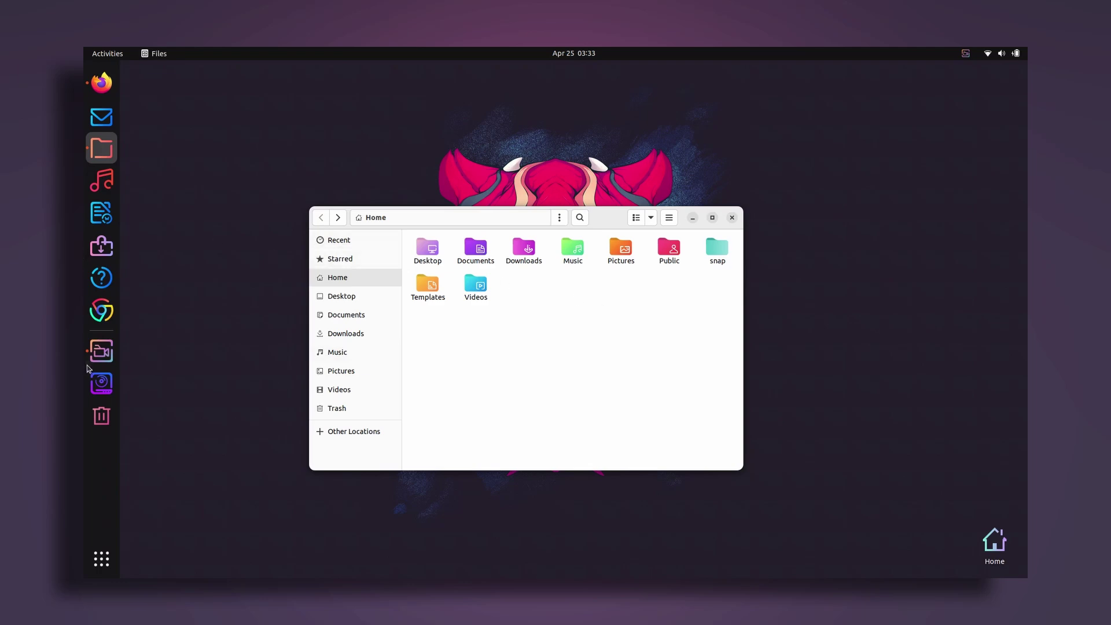
{"action": "left_click", "coordinate": [533, 254]}
Step: Extract Sweet-mars.tar.xz into a Sweet-mars folder inside Downloads
{"action": "double_click", "coordinate": [533, 254]}
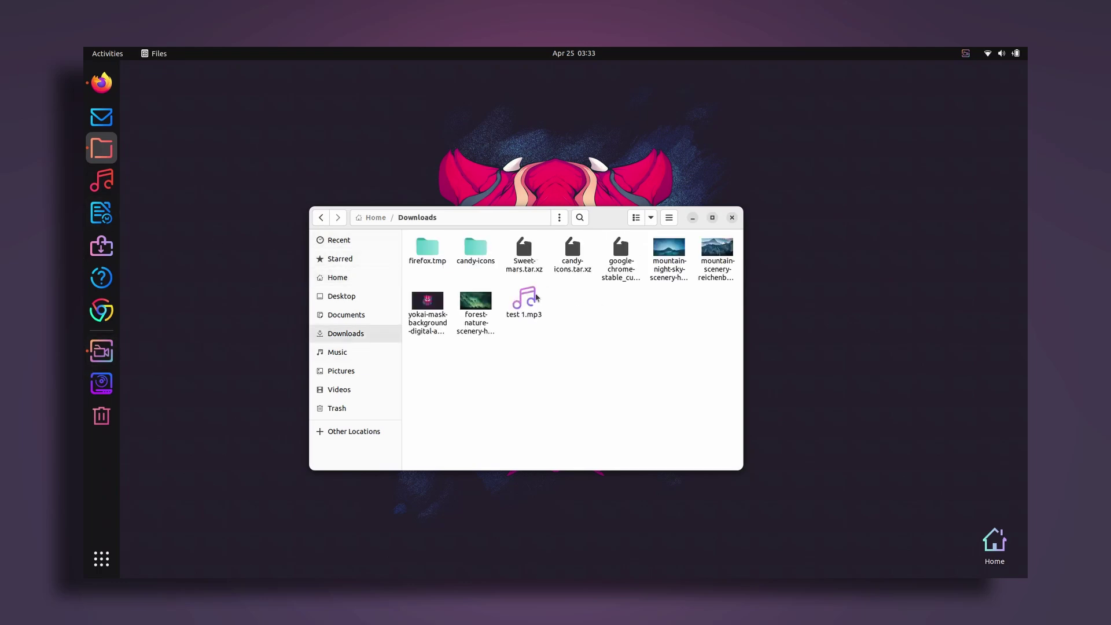
{"action": "left_click", "coordinate": [525, 265]}
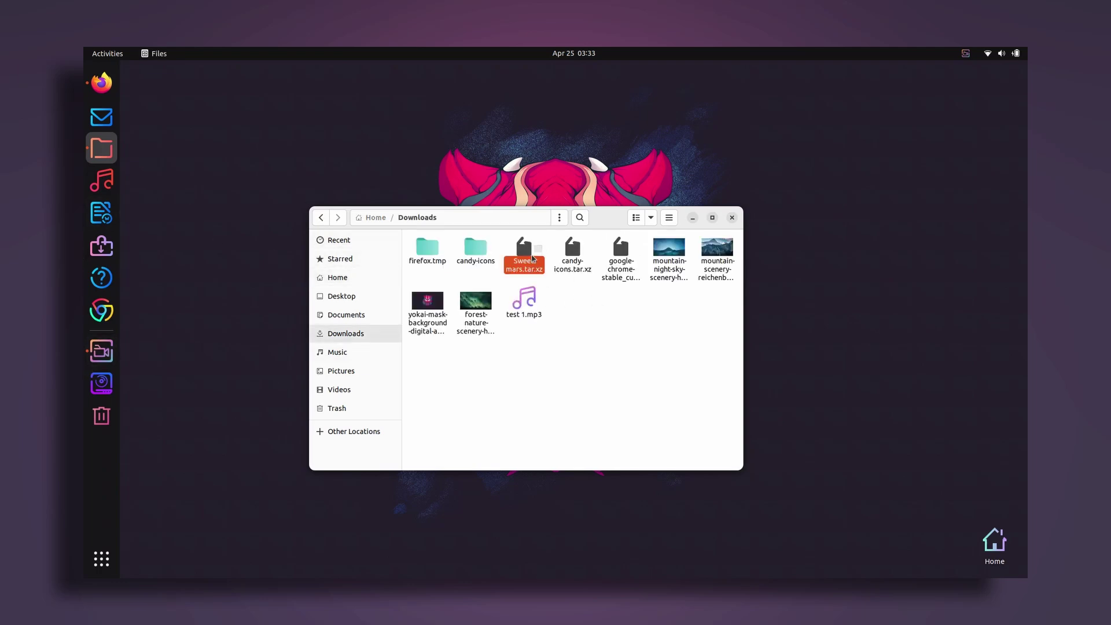
{"action": "right_click", "coordinate": [527, 268]}
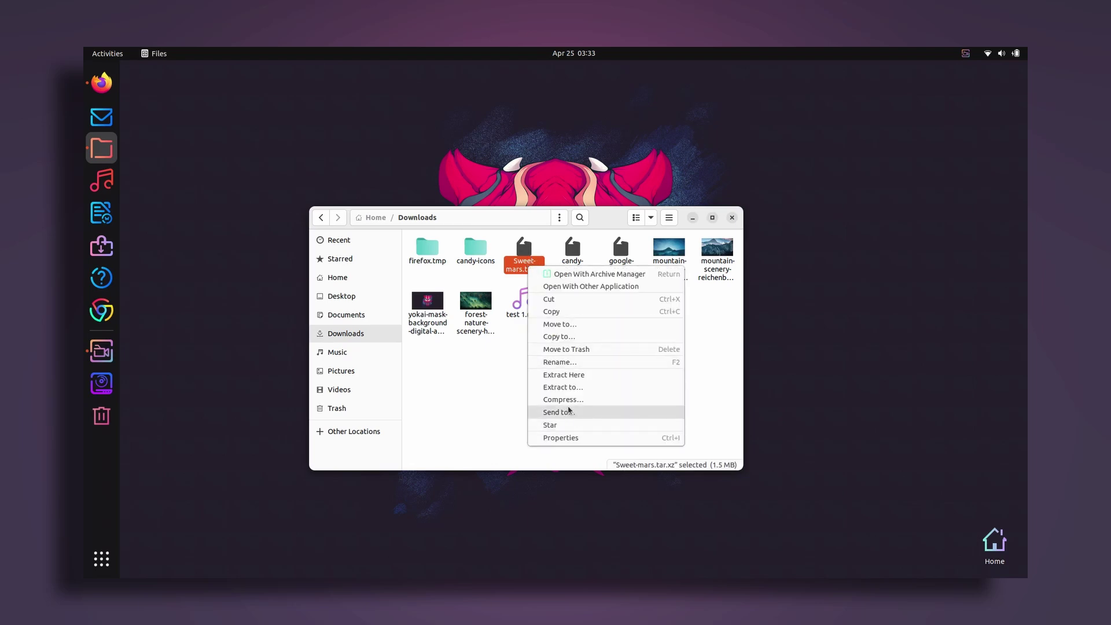
{"action": "left_click", "coordinate": [564, 390]}
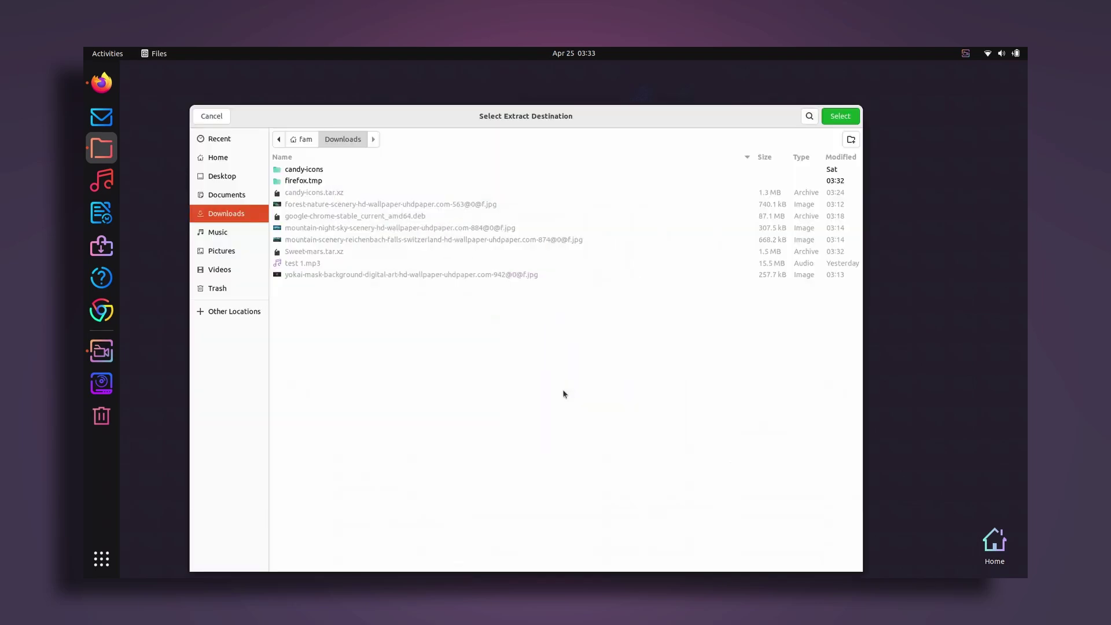
{"action": "left_click", "coordinate": [851, 118]}
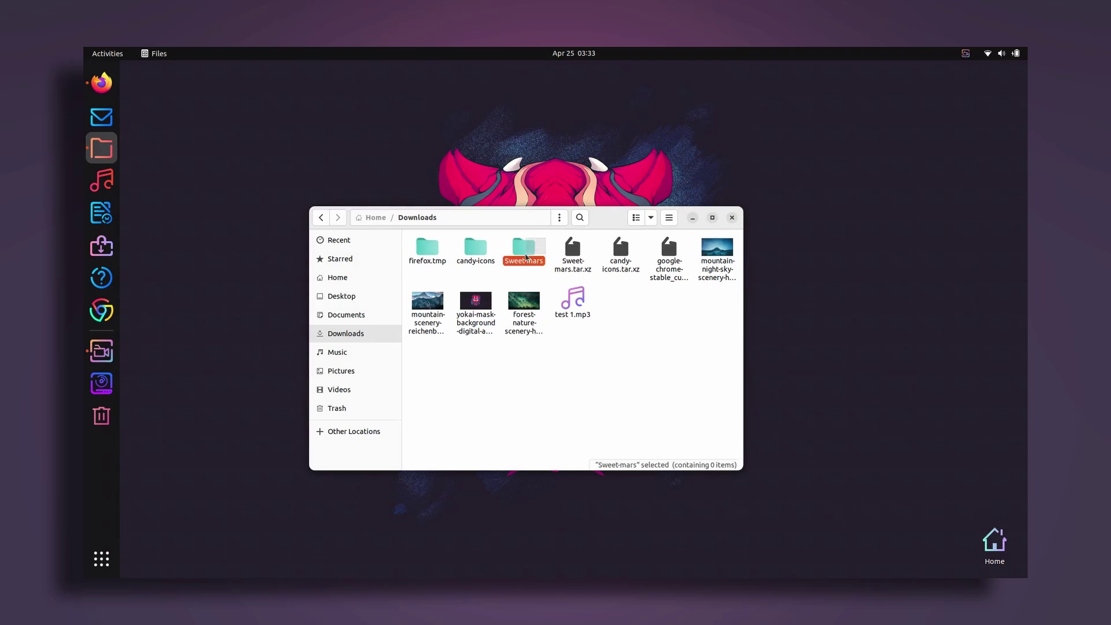
{"action": "left_click", "coordinate": [488, 446]}
Step: Return to Home and turn on Show Hidden Files
{"action": "left_click", "coordinate": [321, 217]}
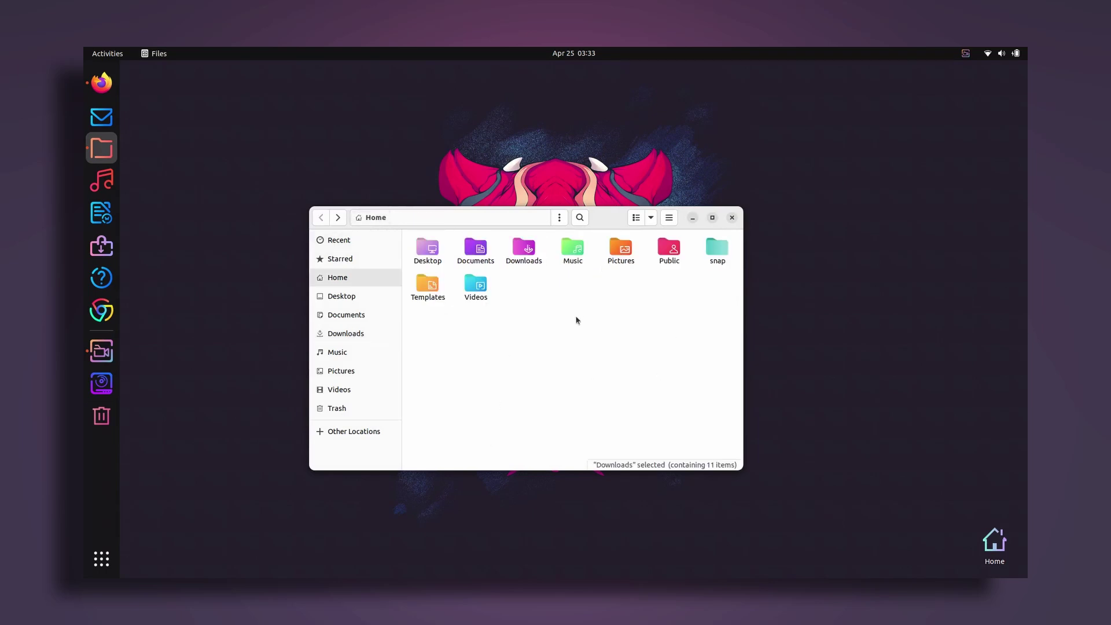
{"action": "left_click", "coordinate": [669, 219]}
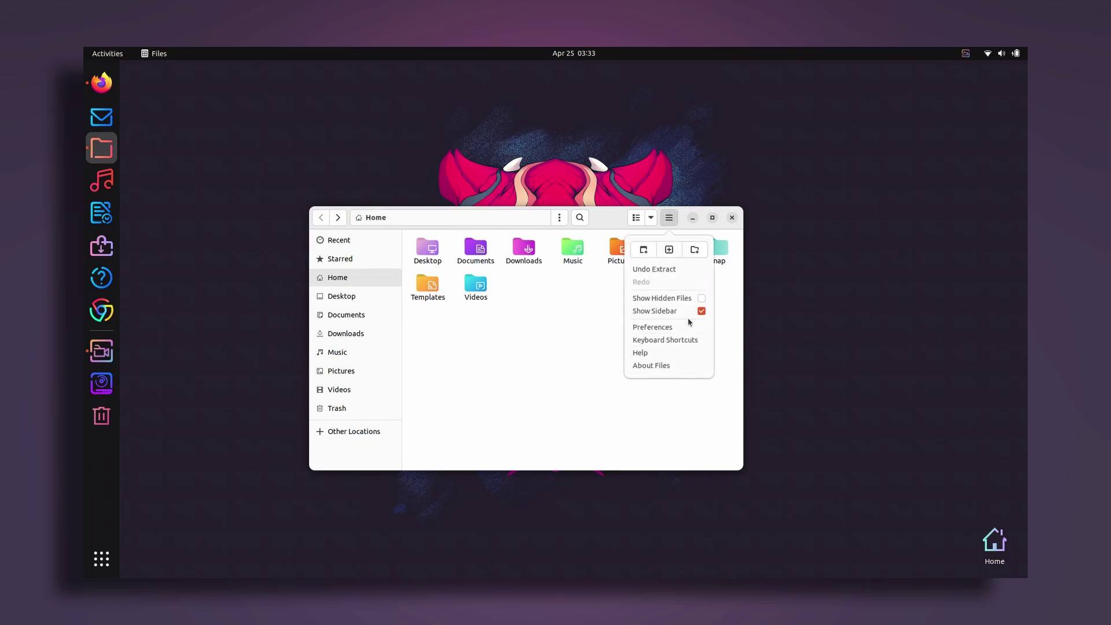
{"action": "left_click", "coordinate": [691, 300]}
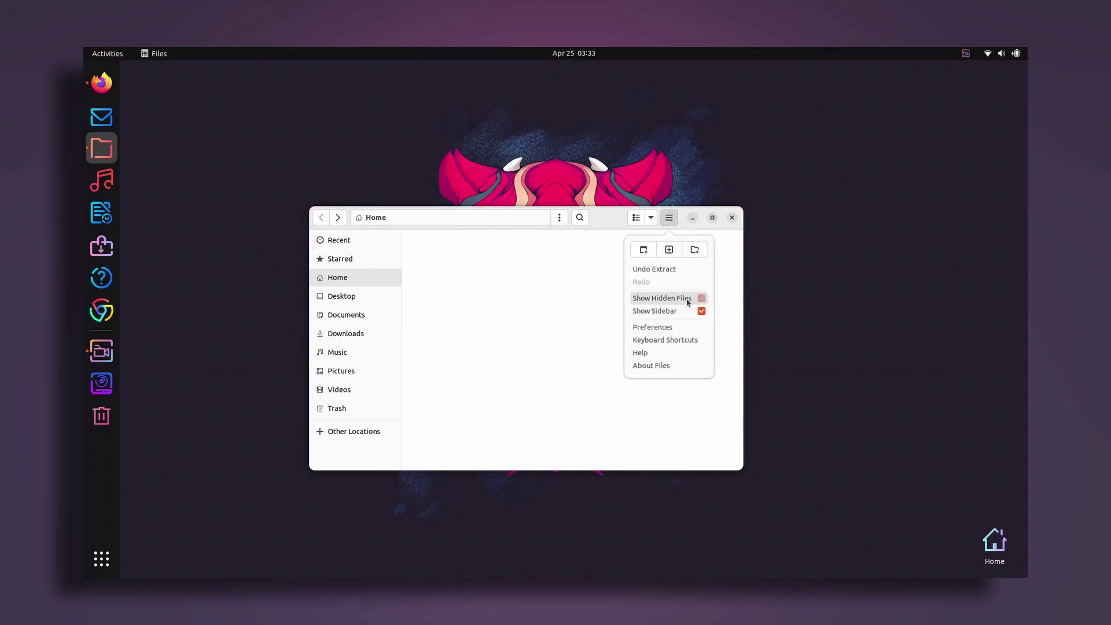
{"action": "right_click", "coordinate": [571, 392]}
Step: Create a new folder named .themes in Home
{"action": "left_click", "coordinate": [609, 400]}
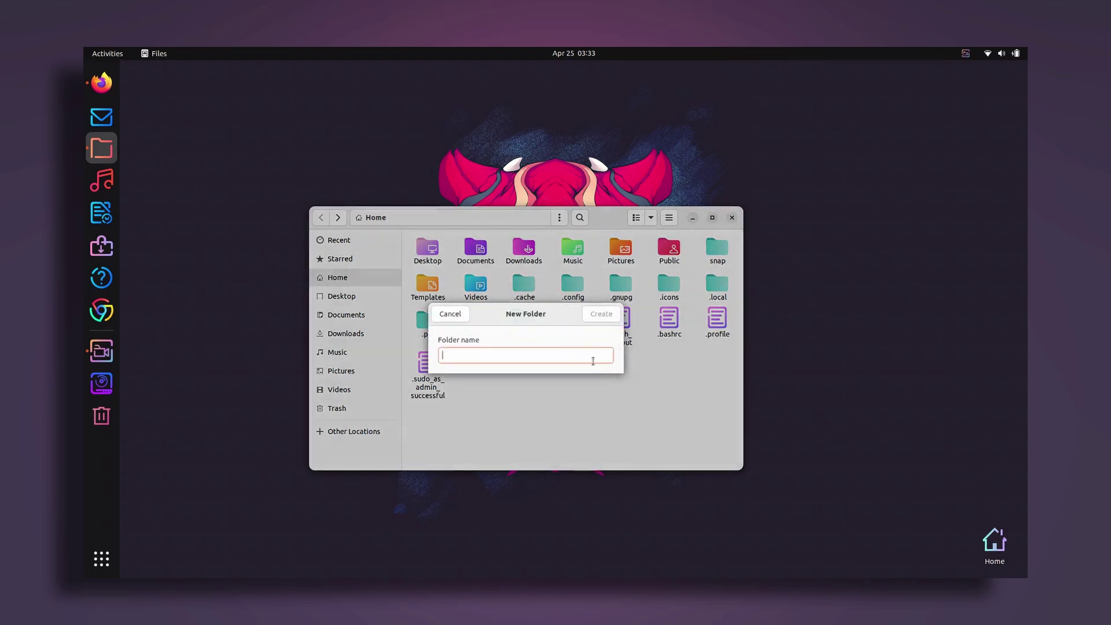
{"action": "type", "text": ".themes"}
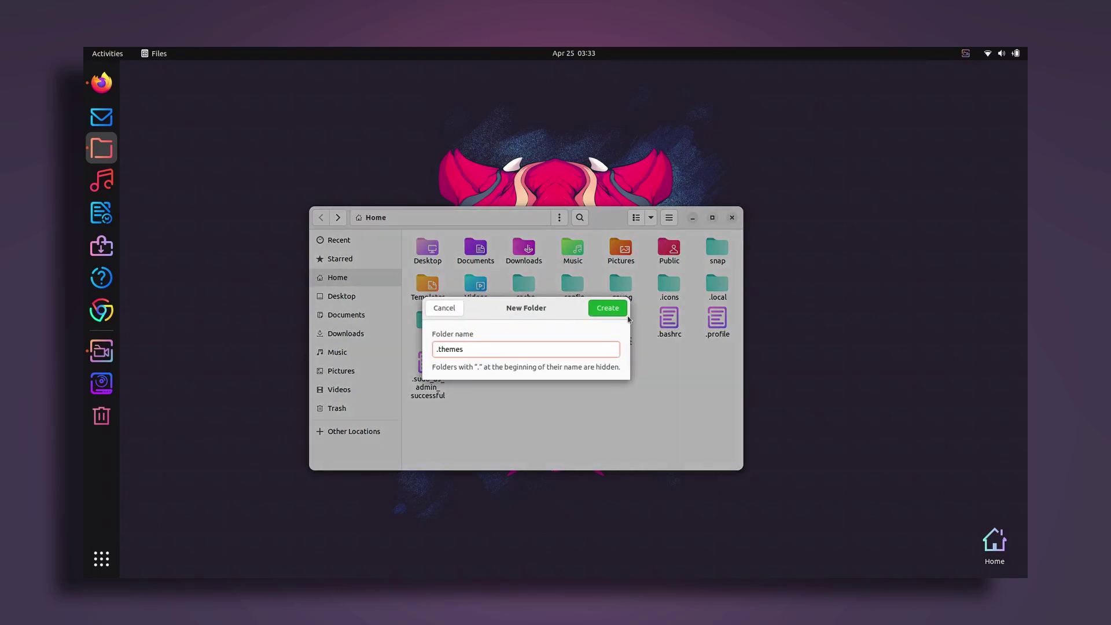
{"action": "left_click", "coordinate": [607, 308]}
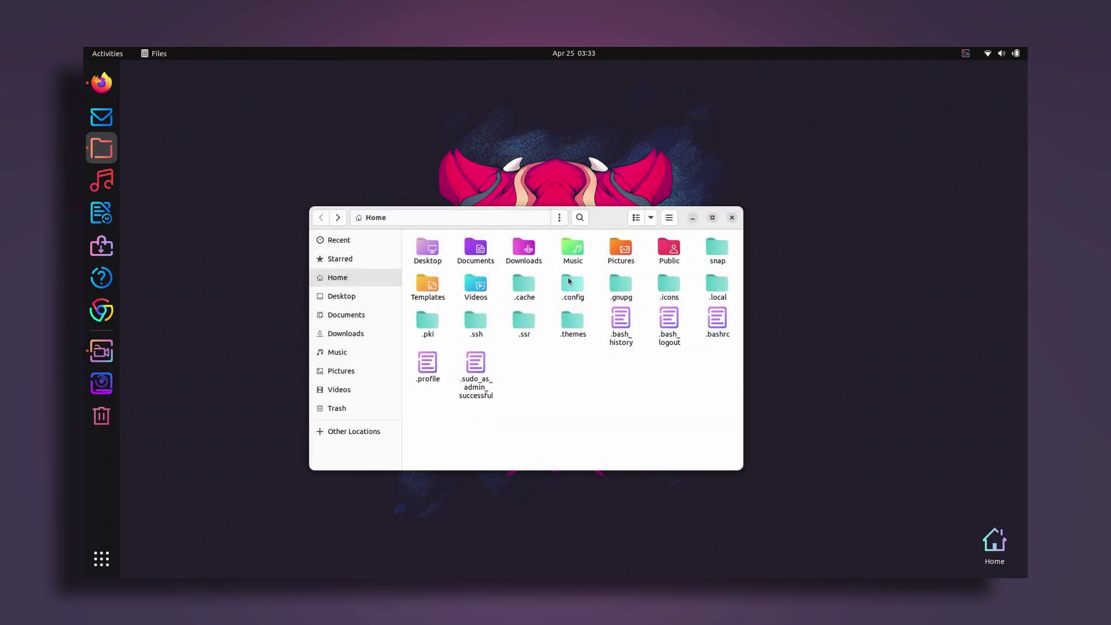
Step: Copy the Sweet-mars folder from Downloads into .themes, then close Files
{"action": "double_click", "coordinate": [525, 255]}
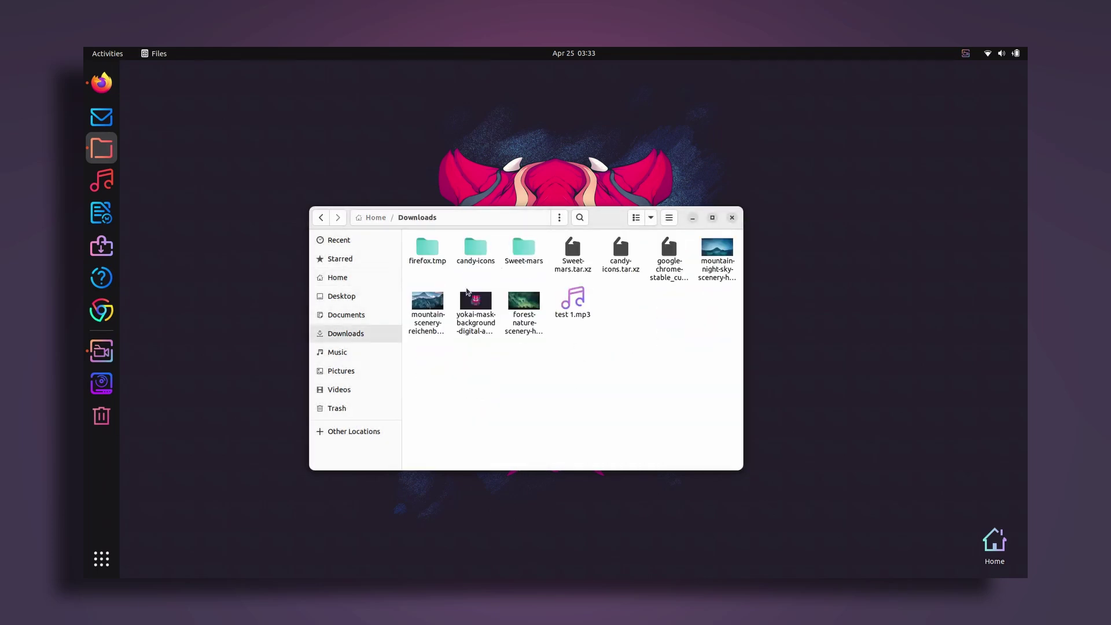
{"action": "left_click", "coordinate": [514, 261]}
{"action": "right_click", "coordinate": [515, 263]}
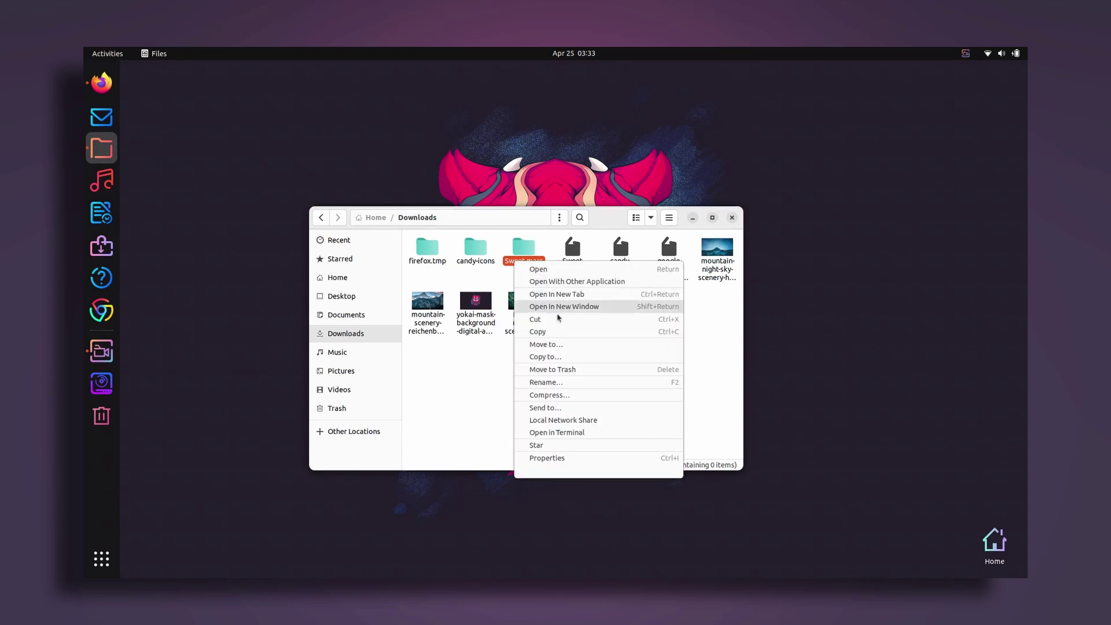
{"action": "left_click", "coordinate": [549, 331]}
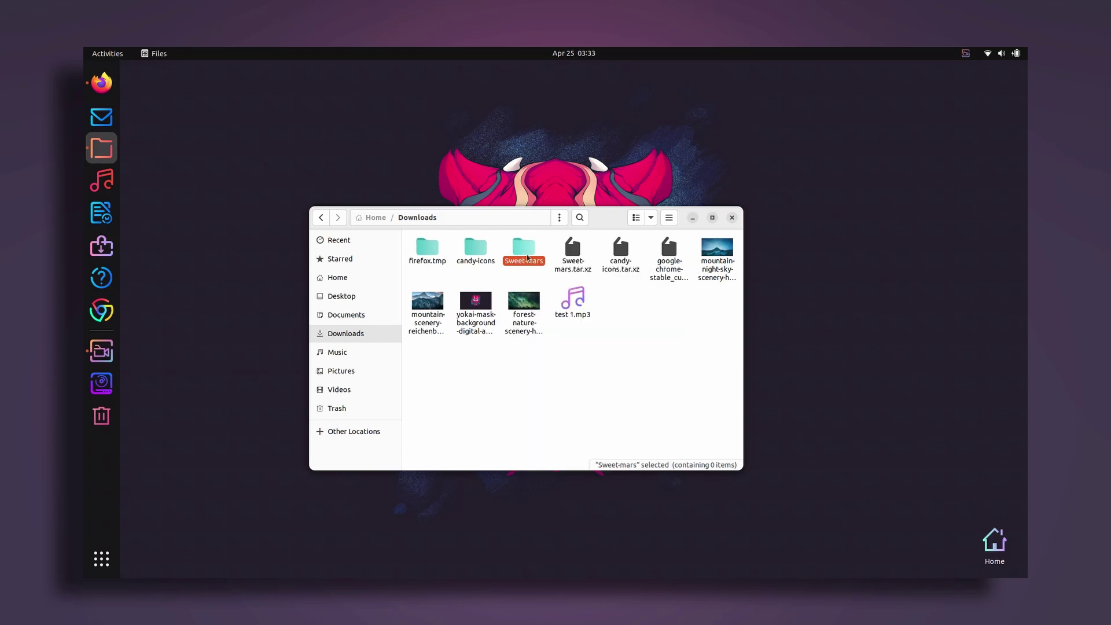
{"action": "left_click", "coordinate": [322, 218]}
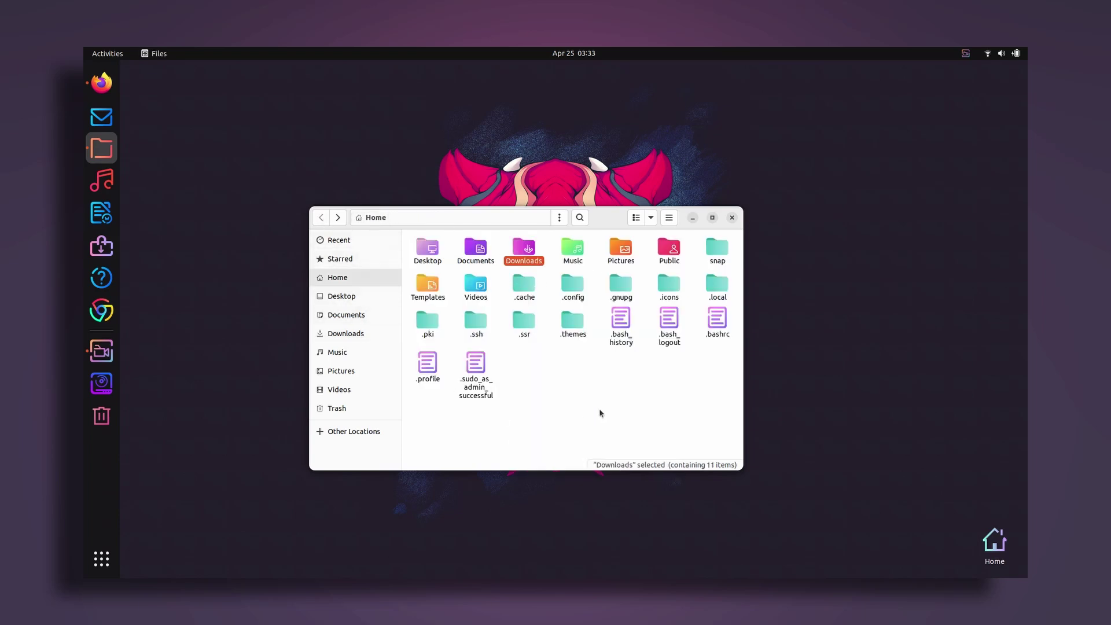
{"action": "double_click", "coordinate": [568, 331]}
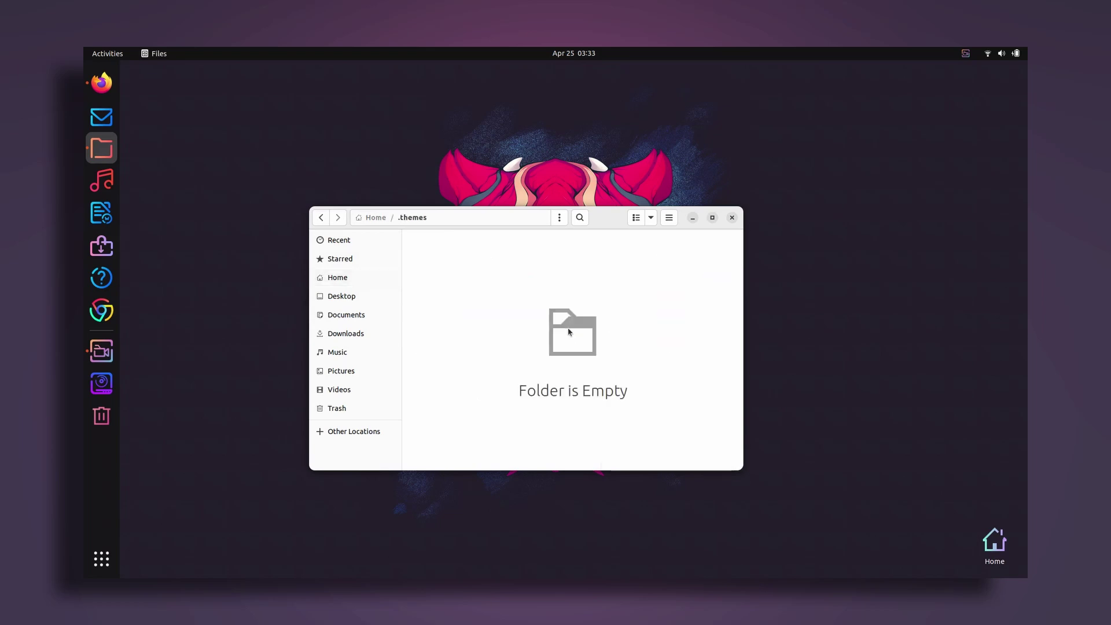
{"action": "right_click", "coordinate": [568, 328]}
{"action": "left_click", "coordinate": [612, 360]}
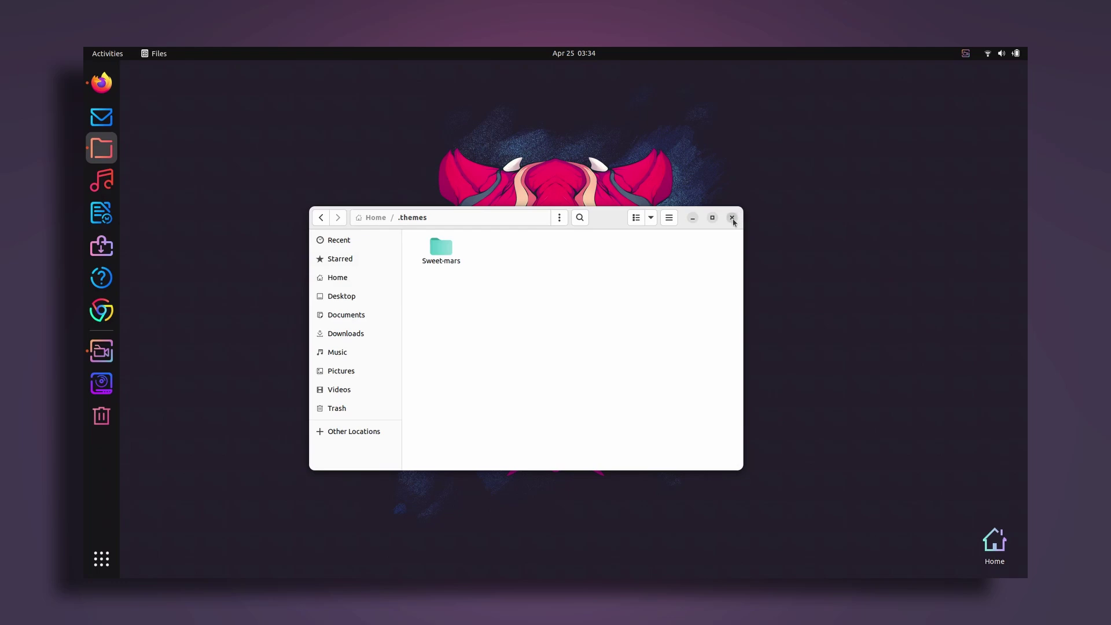
{"action": "left_click", "coordinate": [732, 218]}
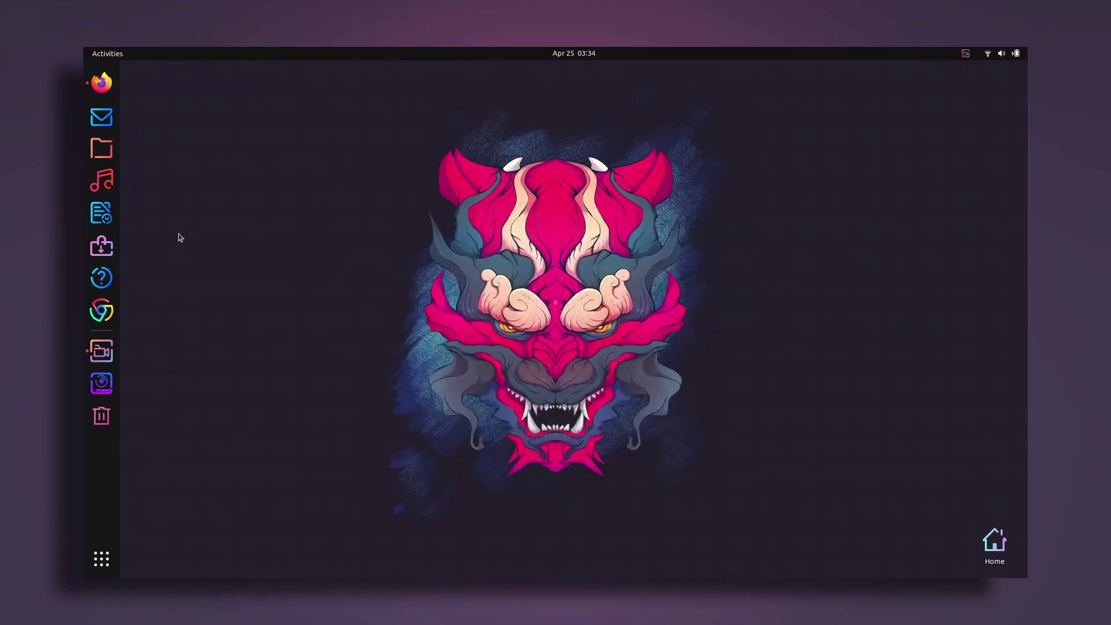
{"action": "left_click", "coordinate": [101, 558]}
Step: Run sudo apt install gnome-tweaks in Terminal (already newest version), then close the terminal
{"action": "type", "text": "term"}
{"action": "left_click", "coordinate": [596, 123]}
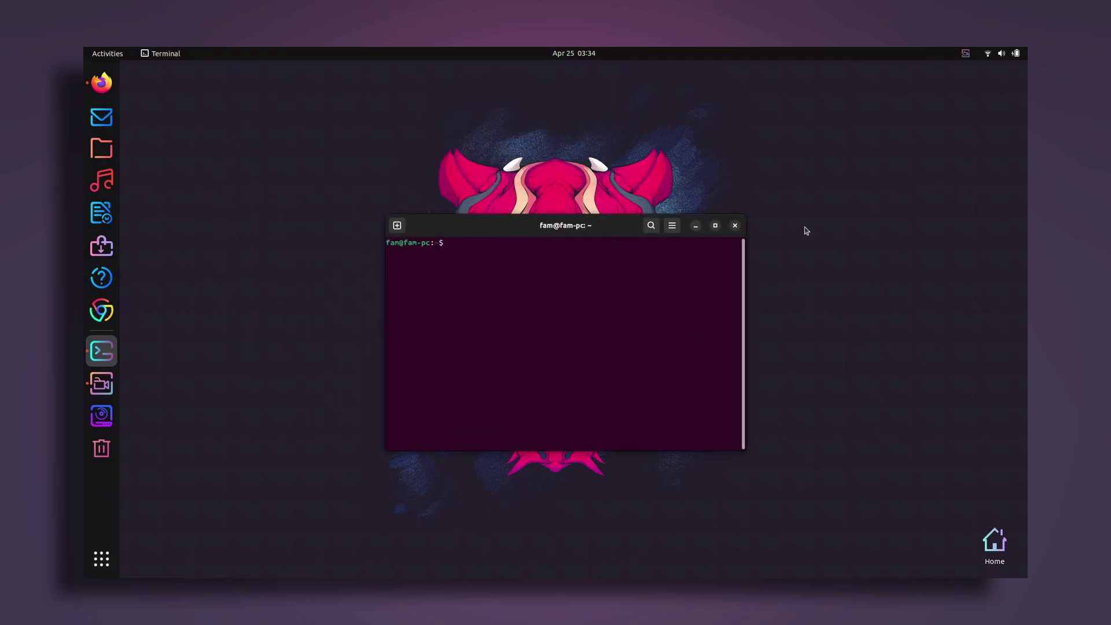
{"action": "type", "text": "sudo apt install gnome-tweaks"}
{"action": "key", "text": "Return"}
{"action": "key", "text": "Return"}
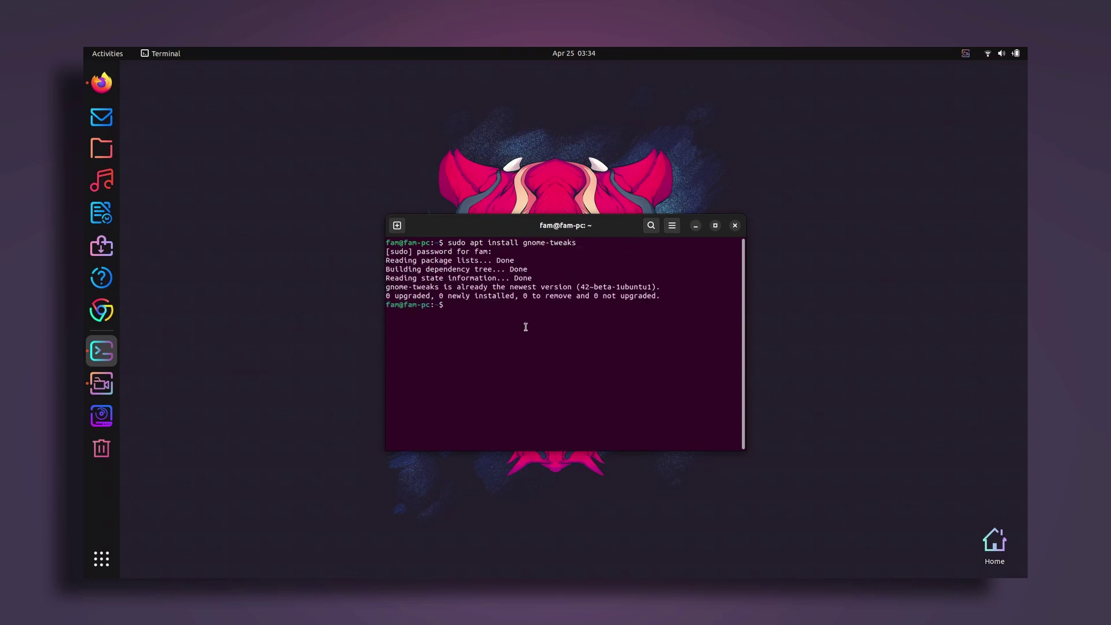
{"action": "left_click", "coordinate": [735, 226]}
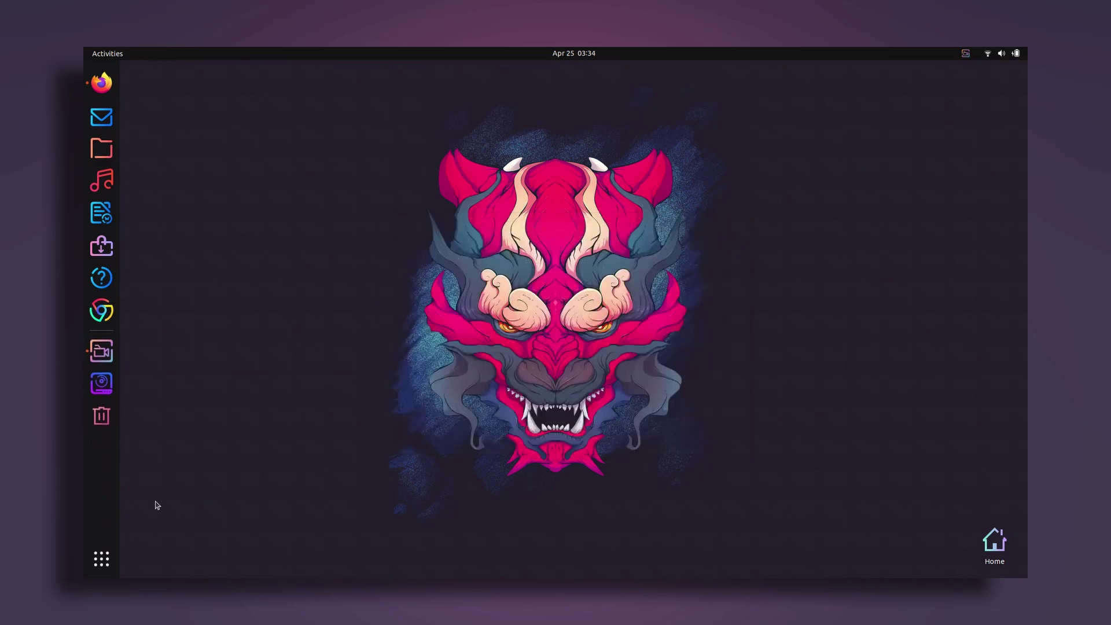
Step: Launch Tweaks and set the Appearance Legacy Applications theme to Sweet-mars
{"action": "left_click", "coordinate": [102, 561]}
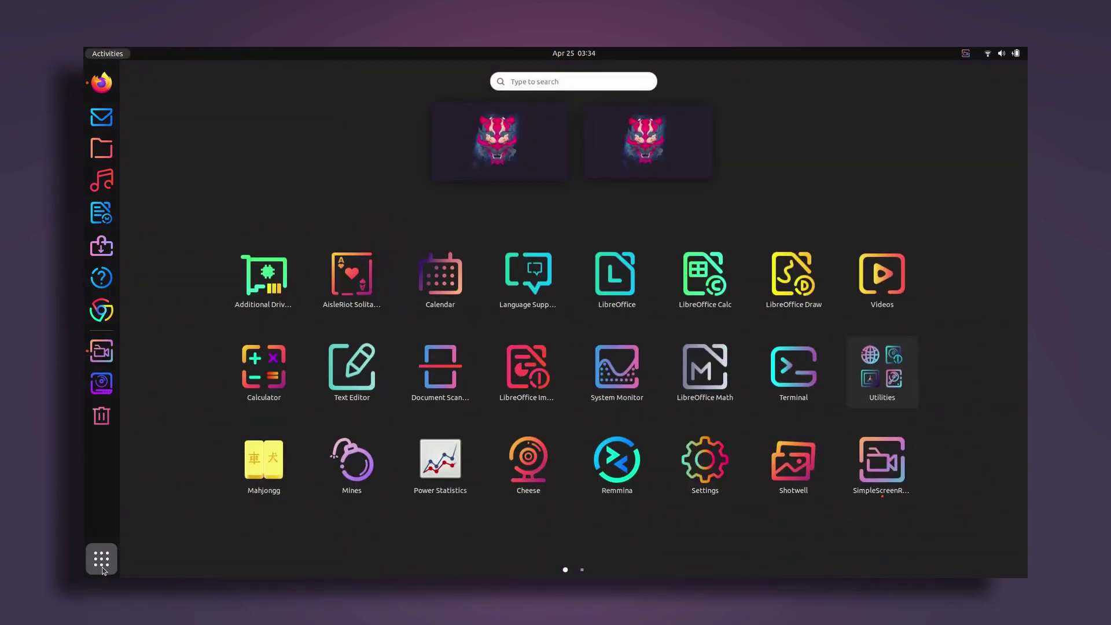
{"action": "type", "text": "tweaks"}
{"action": "key", "text": "Return"}
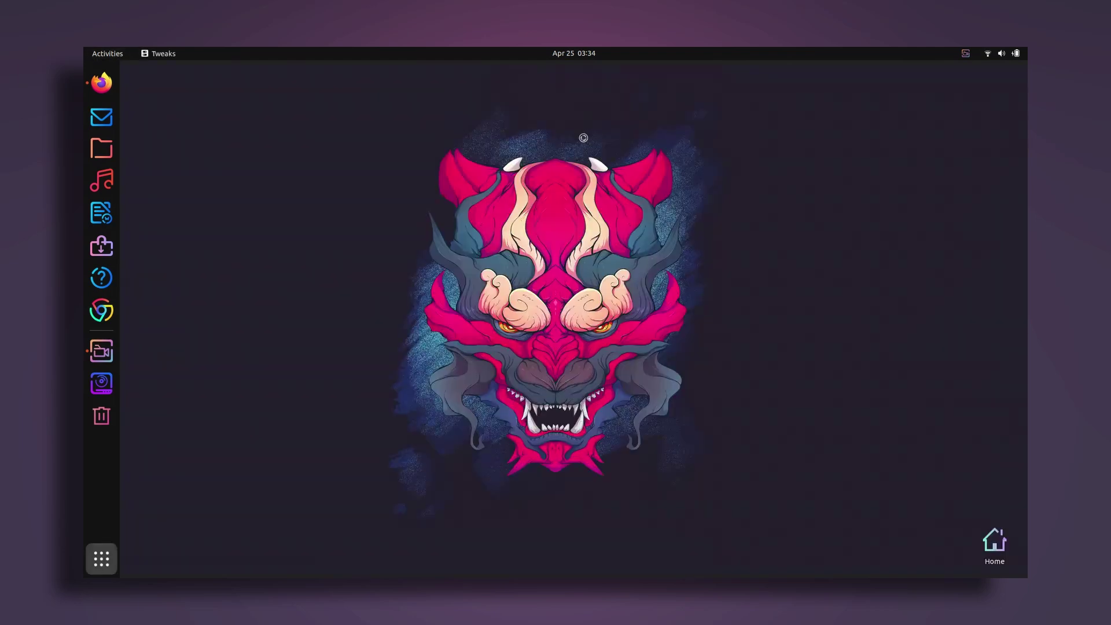
{"action": "left_click", "coordinate": [357, 203]}
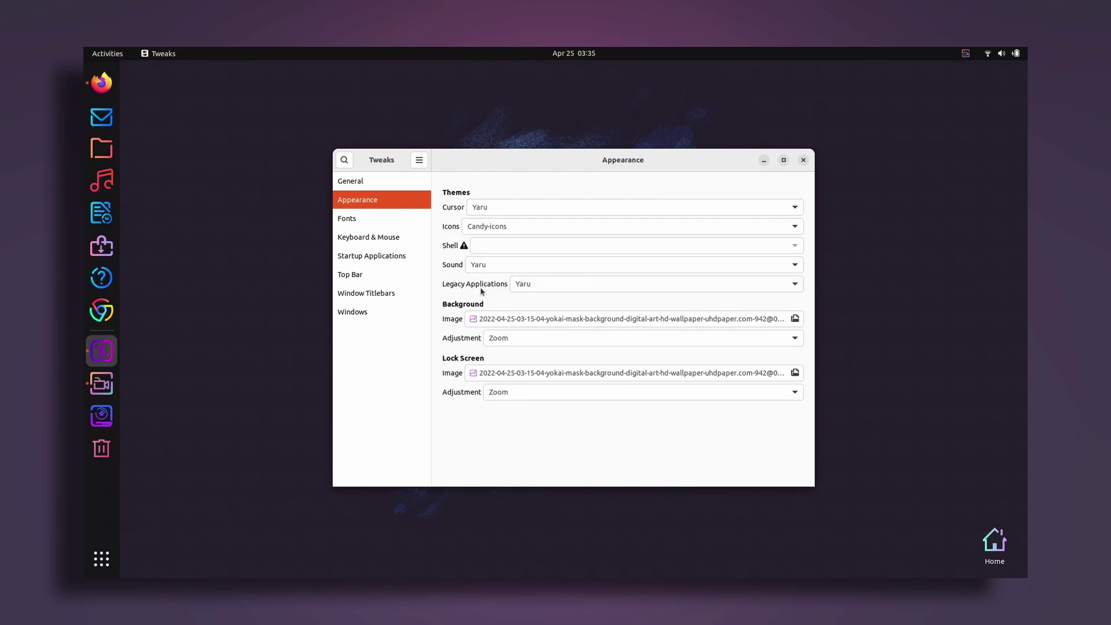
{"action": "left_click", "coordinate": [694, 286]}
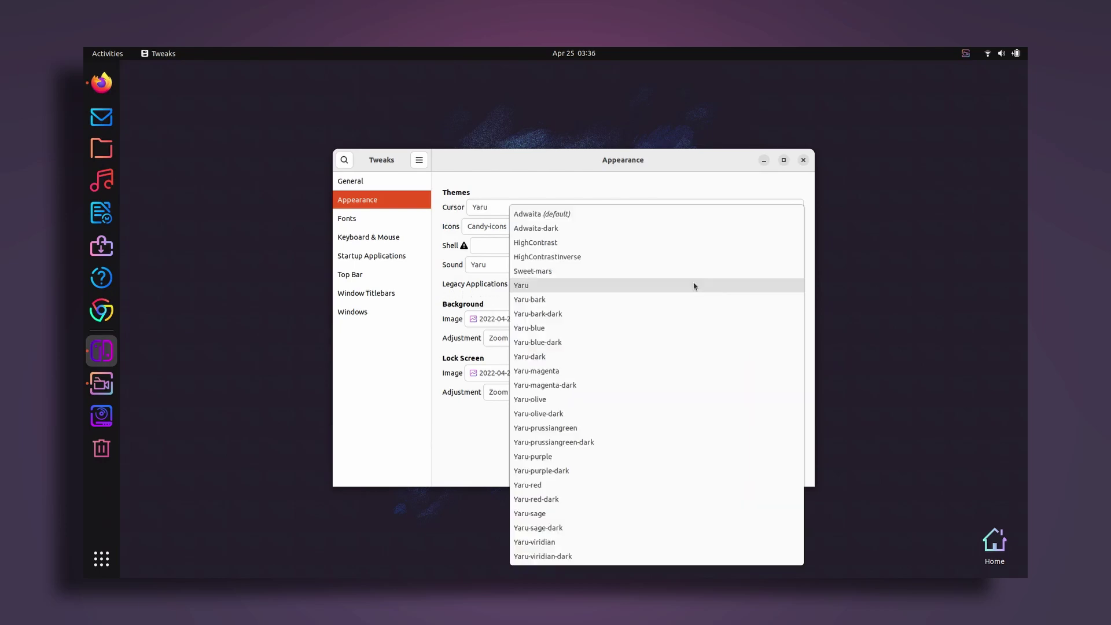
{"action": "left_click", "coordinate": [556, 271]}
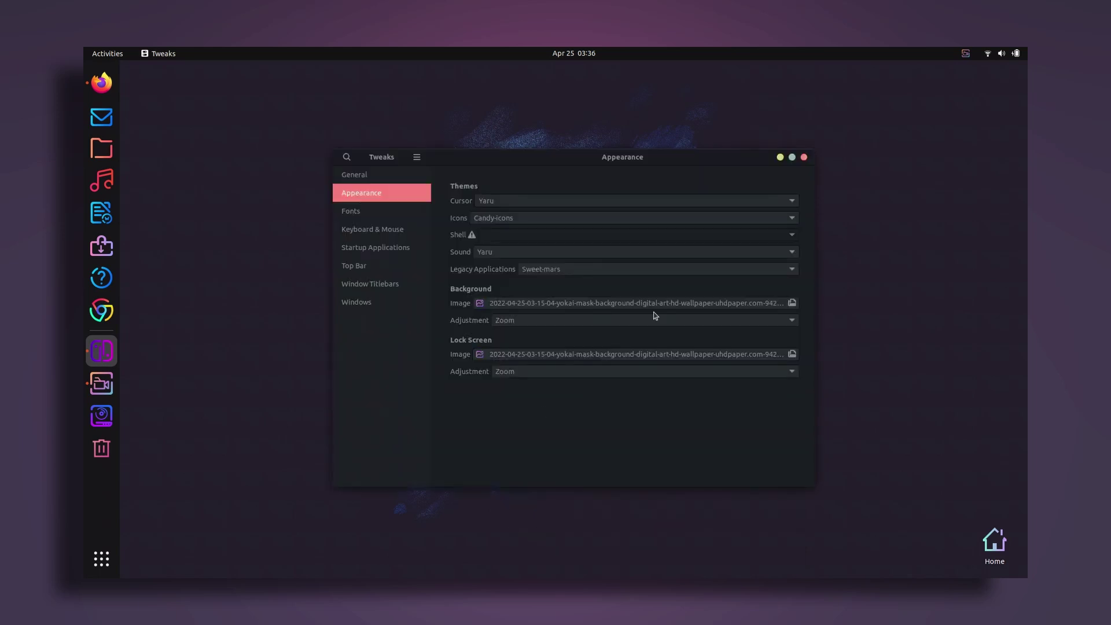
Step: Open Files, turn off Show Hidden Files, close Tweaks, then maximize and restore Files
{"action": "mouse_move", "coordinate": [684, 161]}
{"action": "left_mouse_down"}
{"action": "mouse_move", "coordinate": [696, 145]}
{"action": "mouse_move", "coordinate": [689, 159]}
{"action": "left_mouse_up"}
{"action": "left_click", "coordinate": [101, 148]}
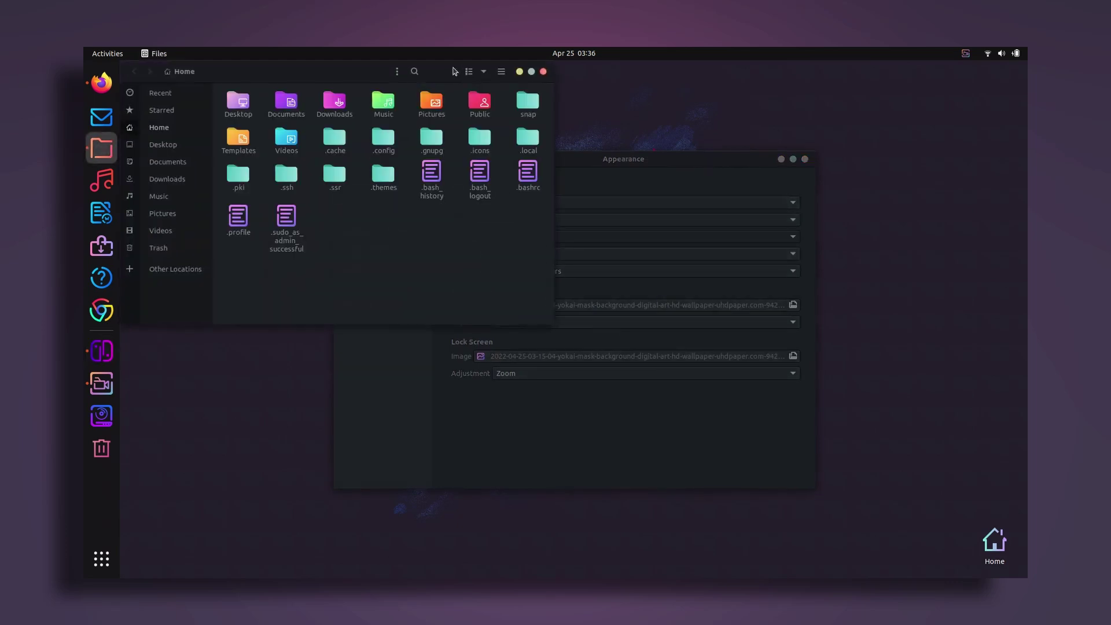
{"action": "left_click_drag", "start_coordinate": [456, 71], "coordinate": [698, 262]}
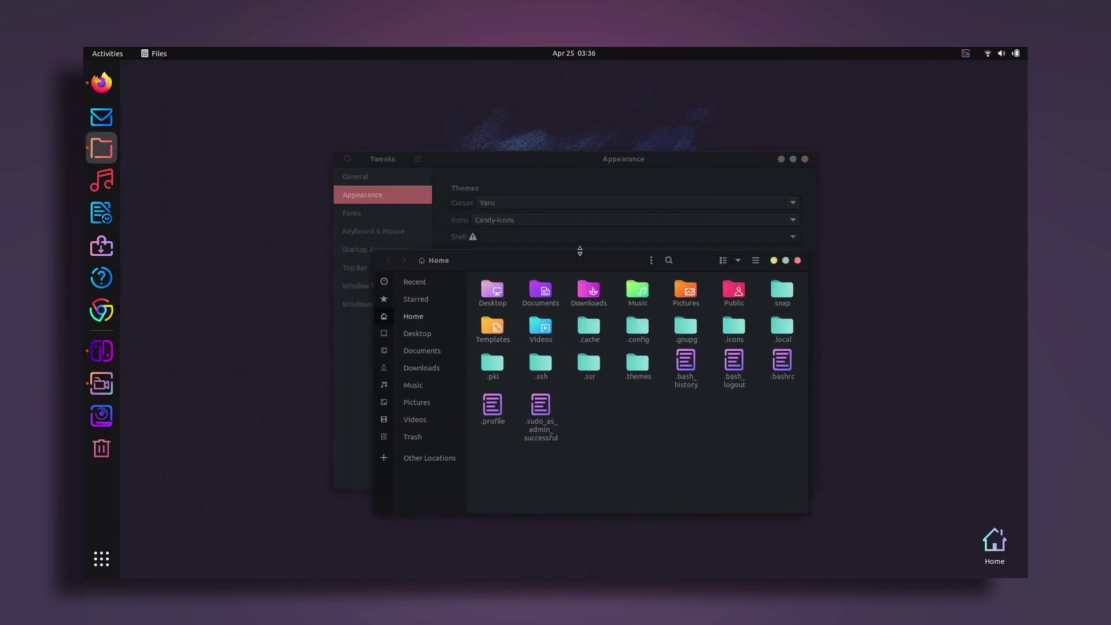
{"action": "left_click", "coordinate": [756, 261]}
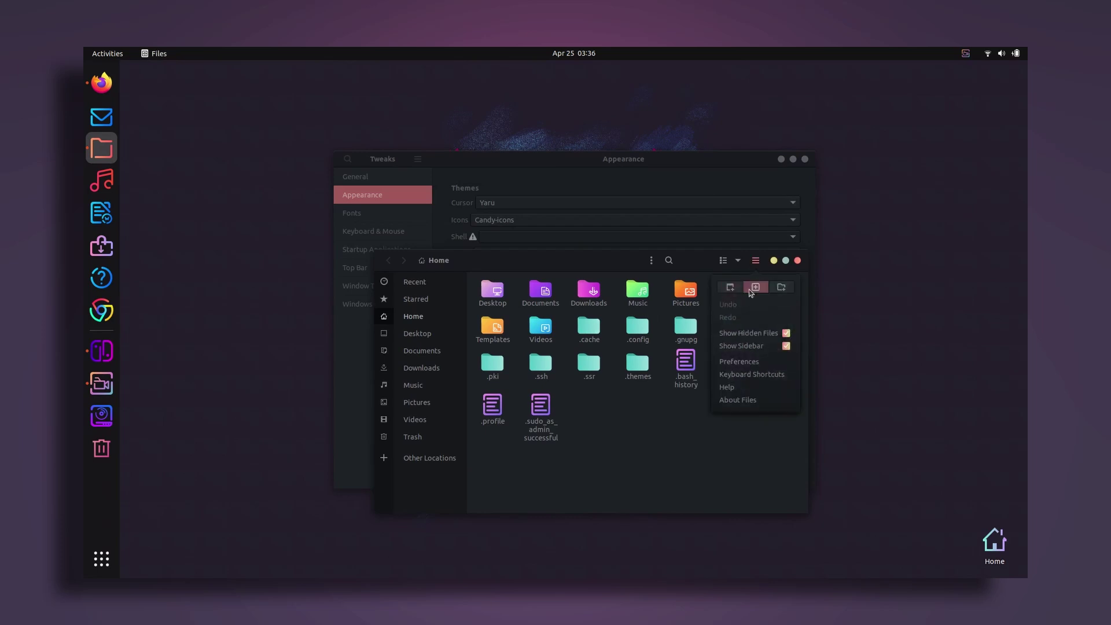
{"action": "left_click", "coordinate": [782, 333]}
{"action": "left_click", "coordinate": [702, 385]}
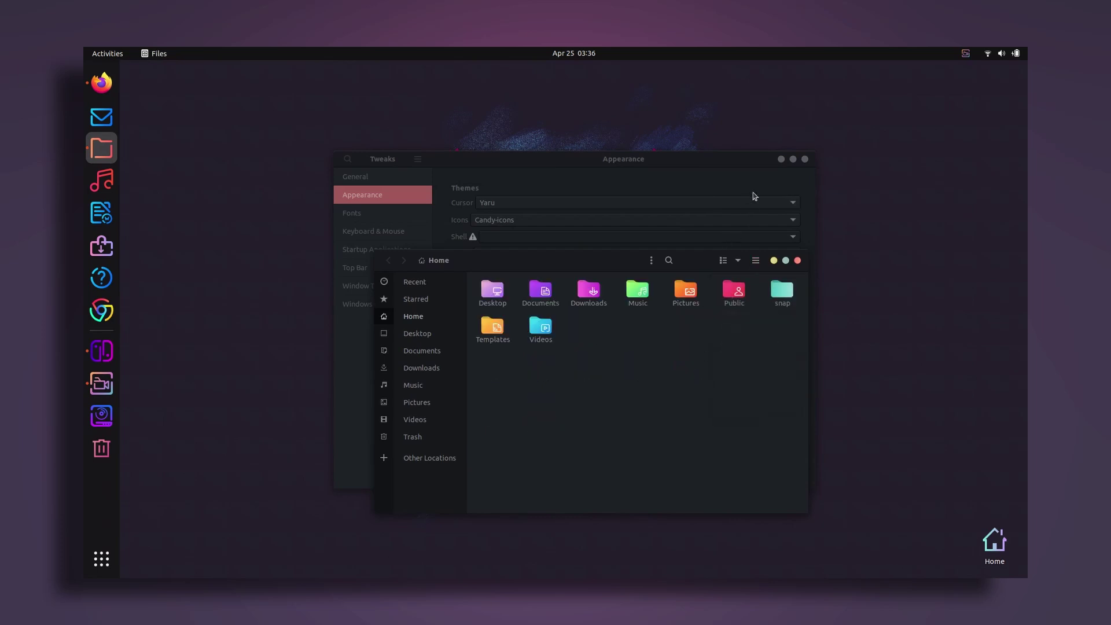
{"action": "left_click", "coordinate": [805, 159]}
{"action": "left_click", "coordinate": [785, 260]}
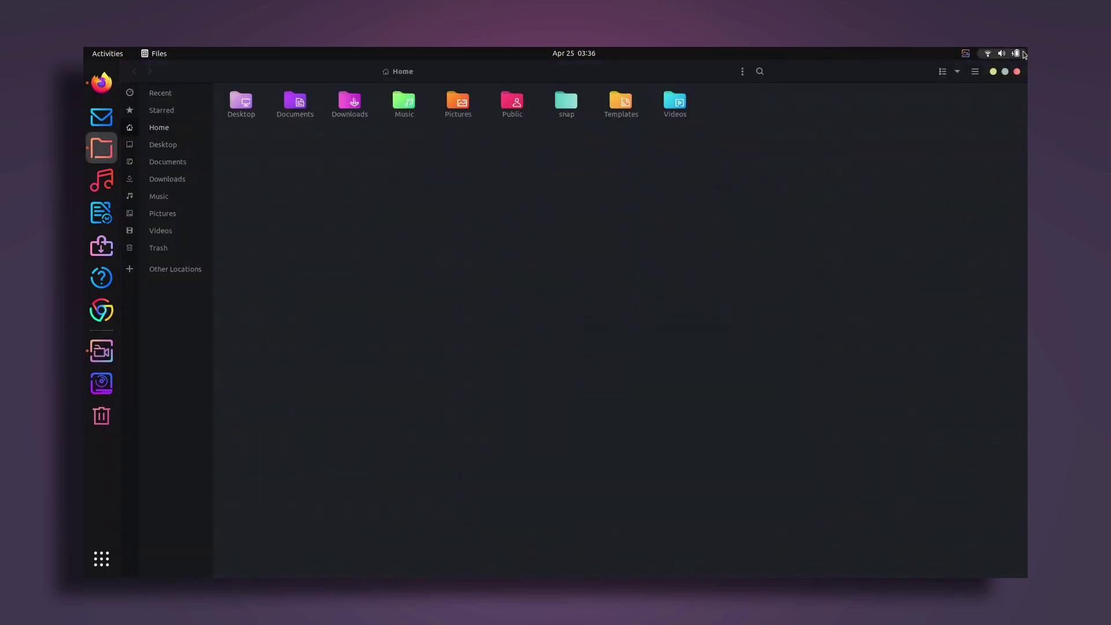
{"action": "left_click", "coordinate": [1007, 71]}
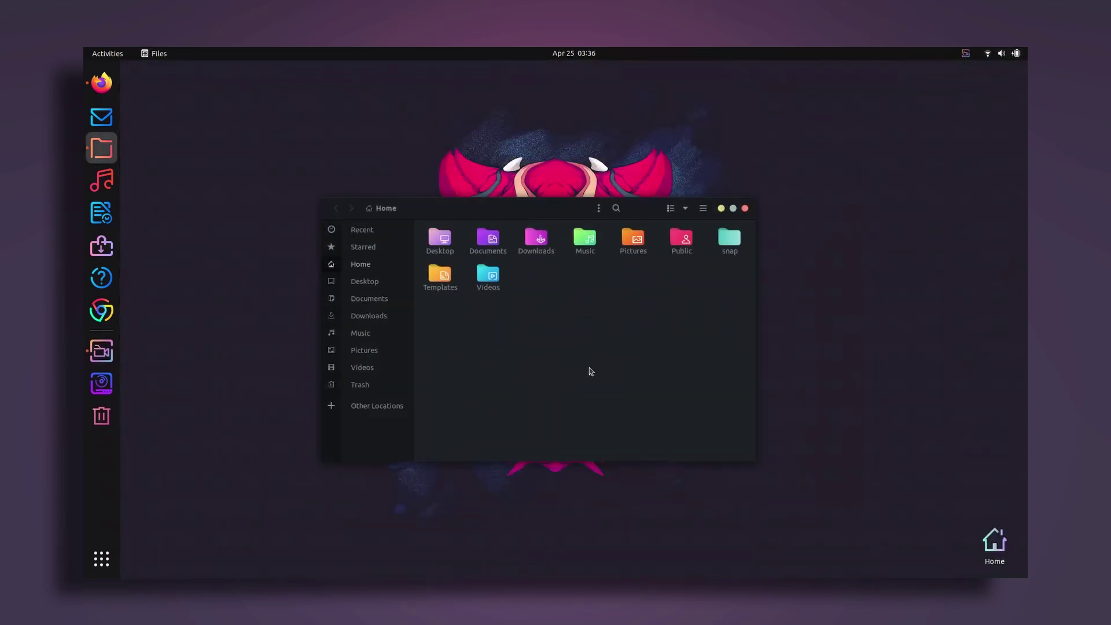